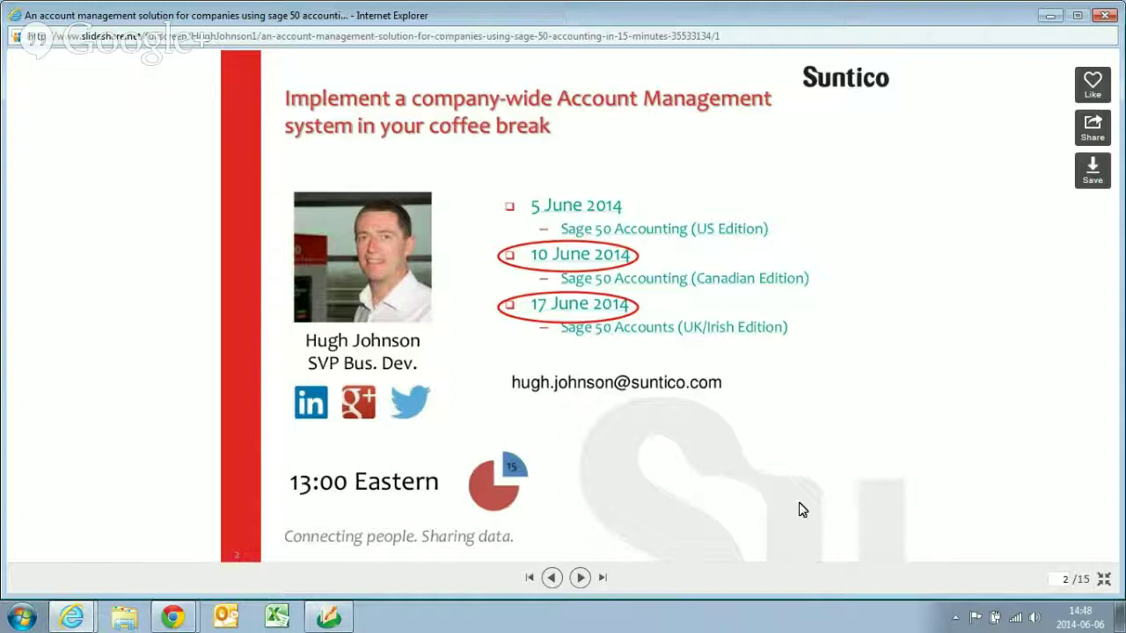
- Advance the Suntico presentation to slide 3, 'Suntico positioning B2B Account Management'
{"action": "left_click", "coordinate": [582, 580]}
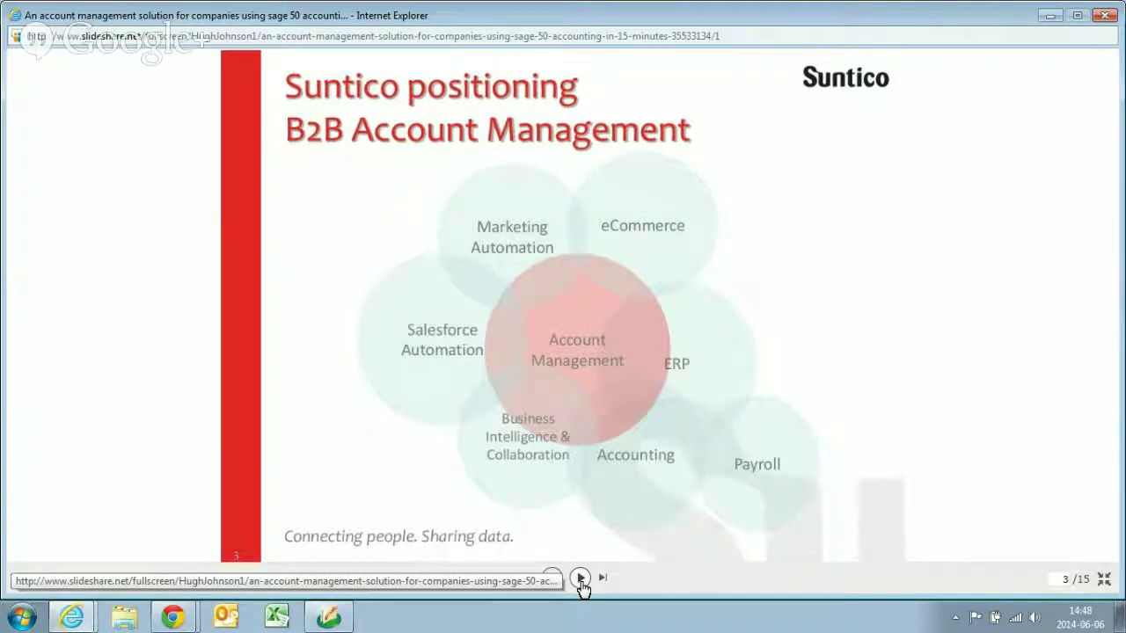
- Page through the deck to slide 9, 'Select your Suntico product'
{"action": "left_click", "coordinate": [580, 581]}
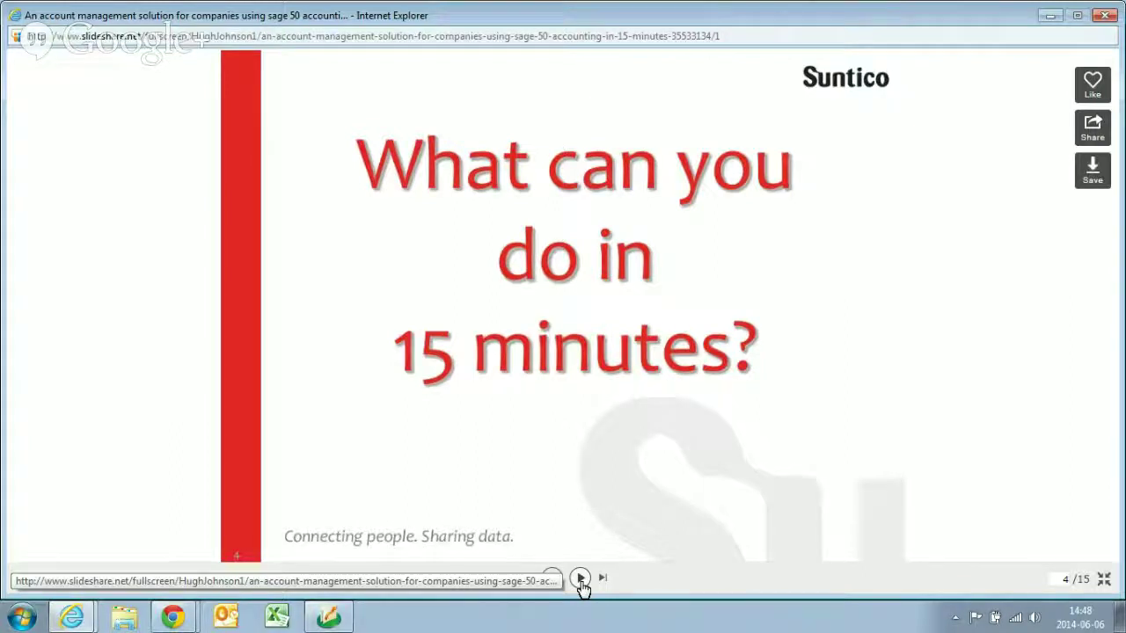
{"action": "left_click", "coordinate": [581, 580]}
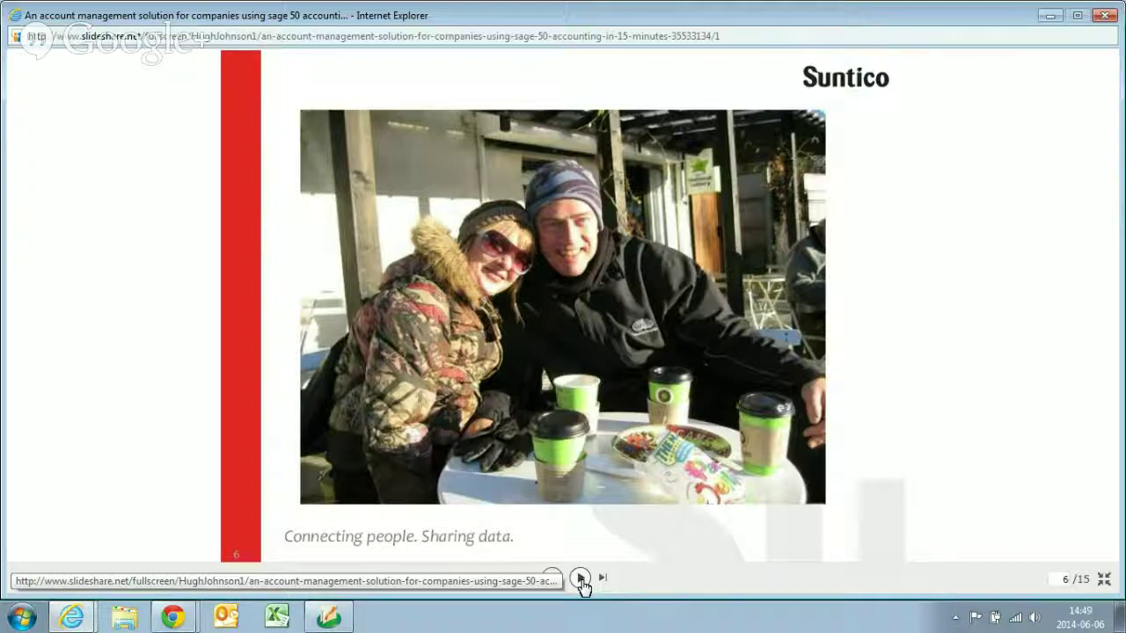
{"action": "left_click", "coordinate": [581, 578]}
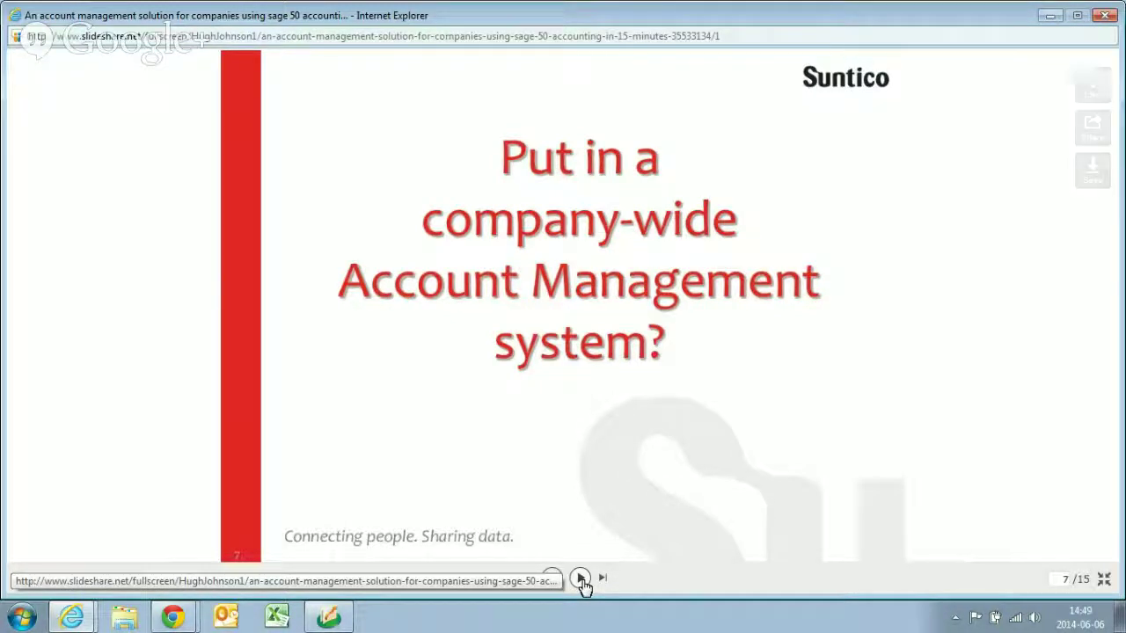
{"action": "left_click", "coordinate": [581, 580]}
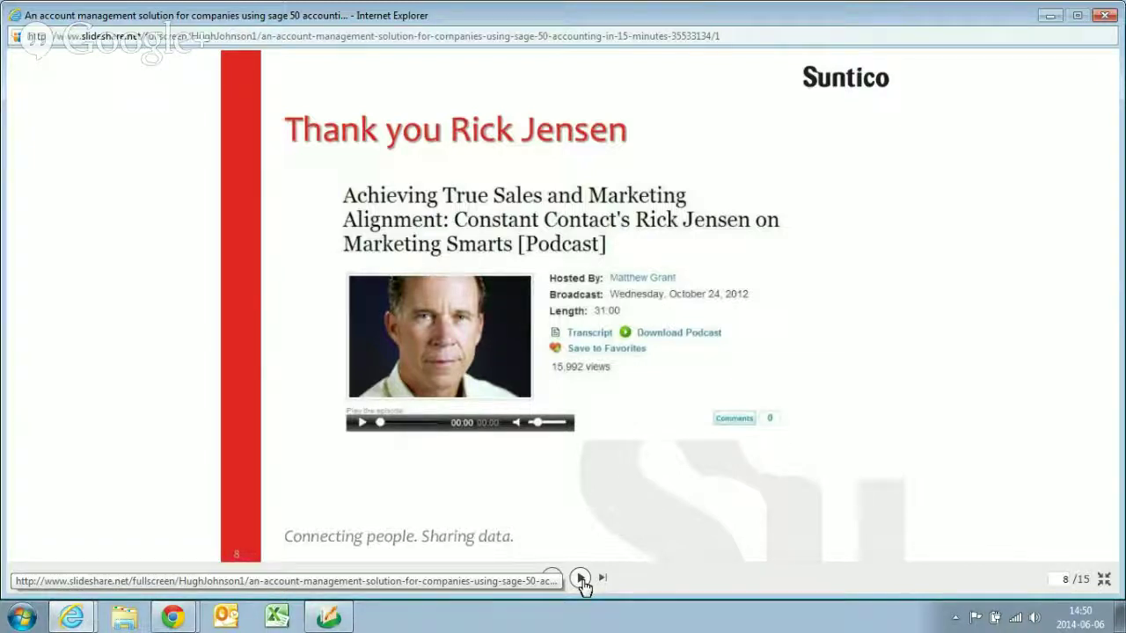
{"action": "left_click", "coordinate": [581, 578]}
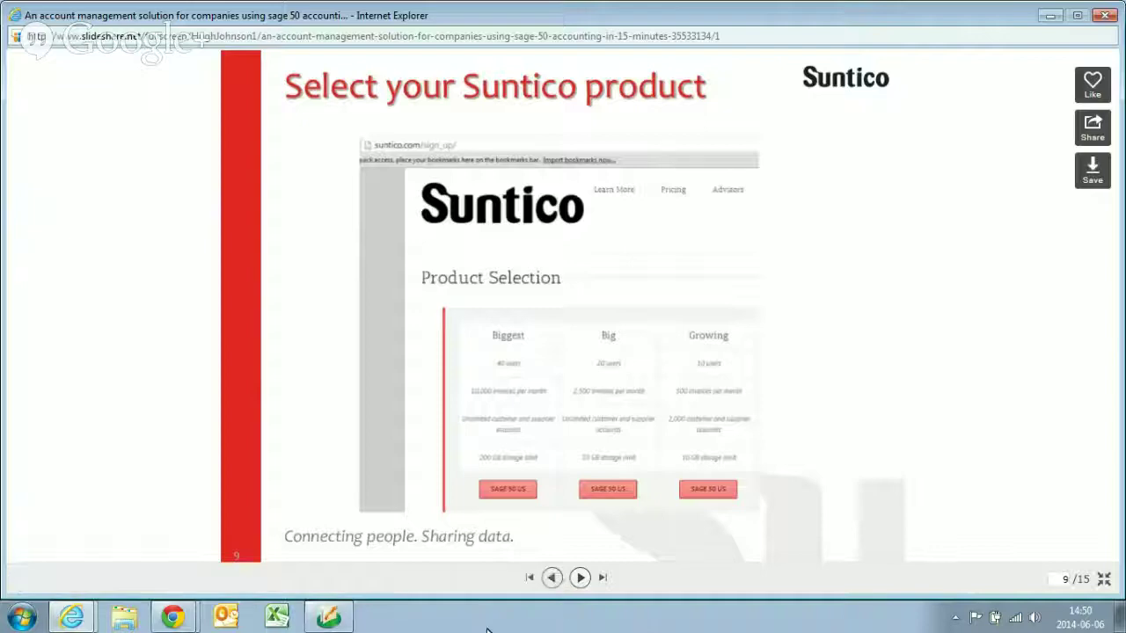
- Switch through the Sage 50 window to Chrome's Suntico Sign Up tab
{"action": "left_click", "coordinate": [328, 618]}
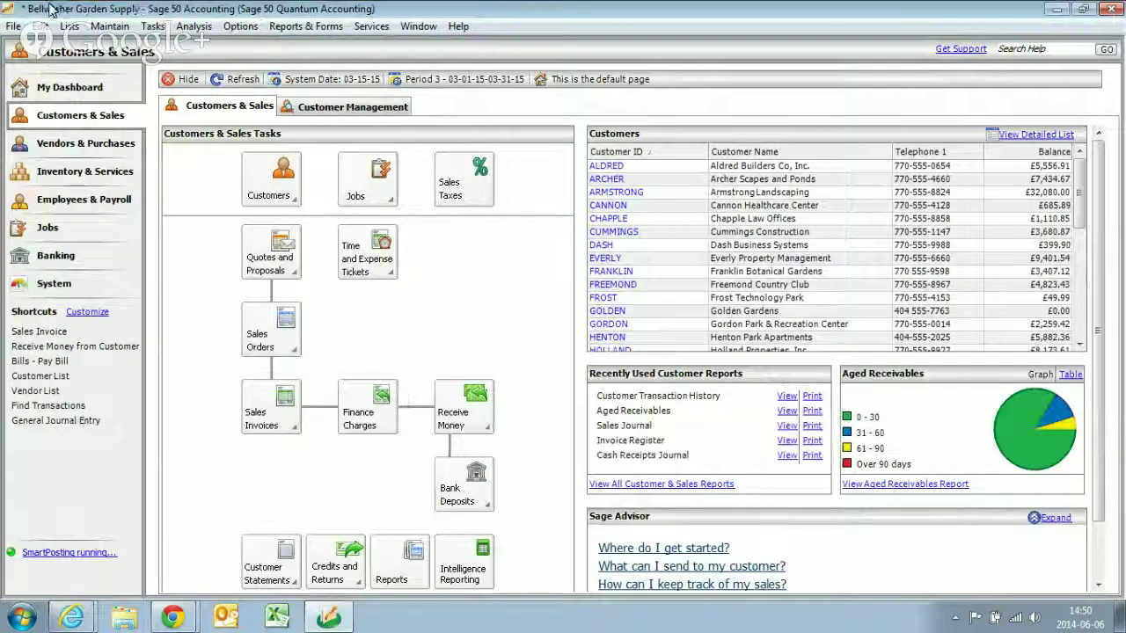
{"action": "mouse_move", "coordinate": [176, 614]}
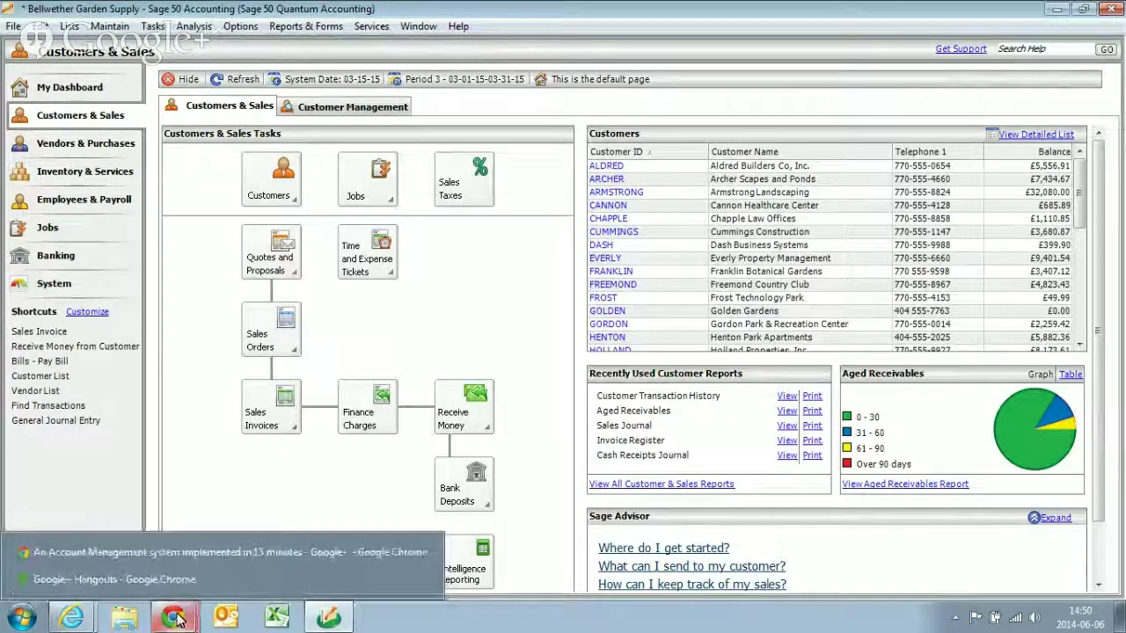
{"action": "left_click", "coordinate": [178, 553]}
{"action": "left_click", "coordinate": [396, 9]}
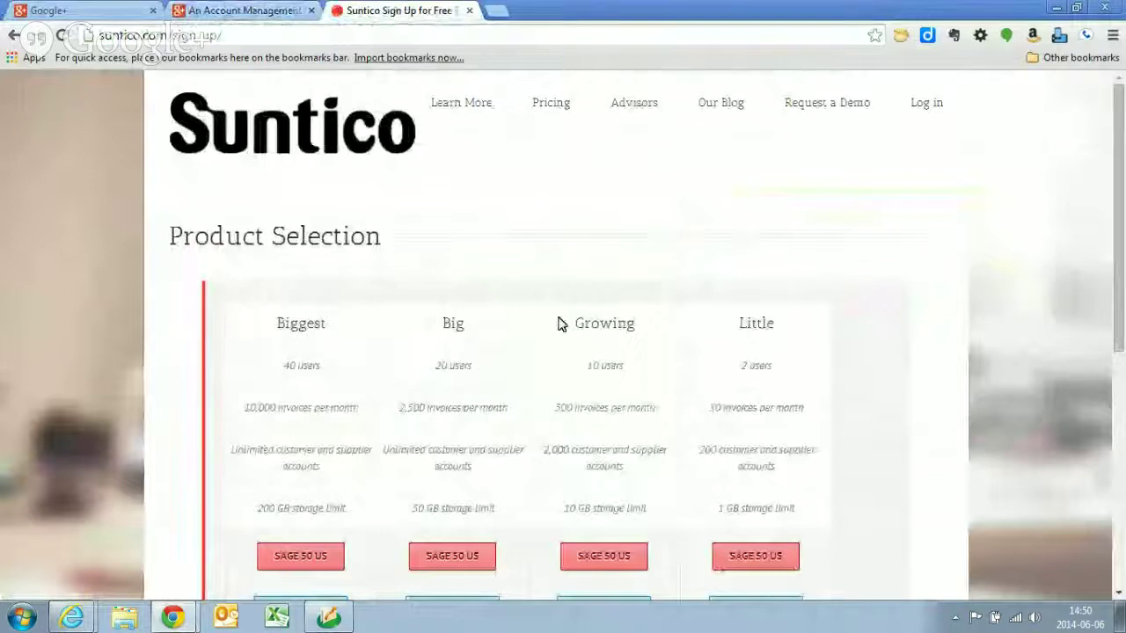
- Sign up for the Biggest Sage 50 US plan with a Mailinator e-mail and the user's first and last name
{"action": "left_click", "coordinate": [329, 559]}
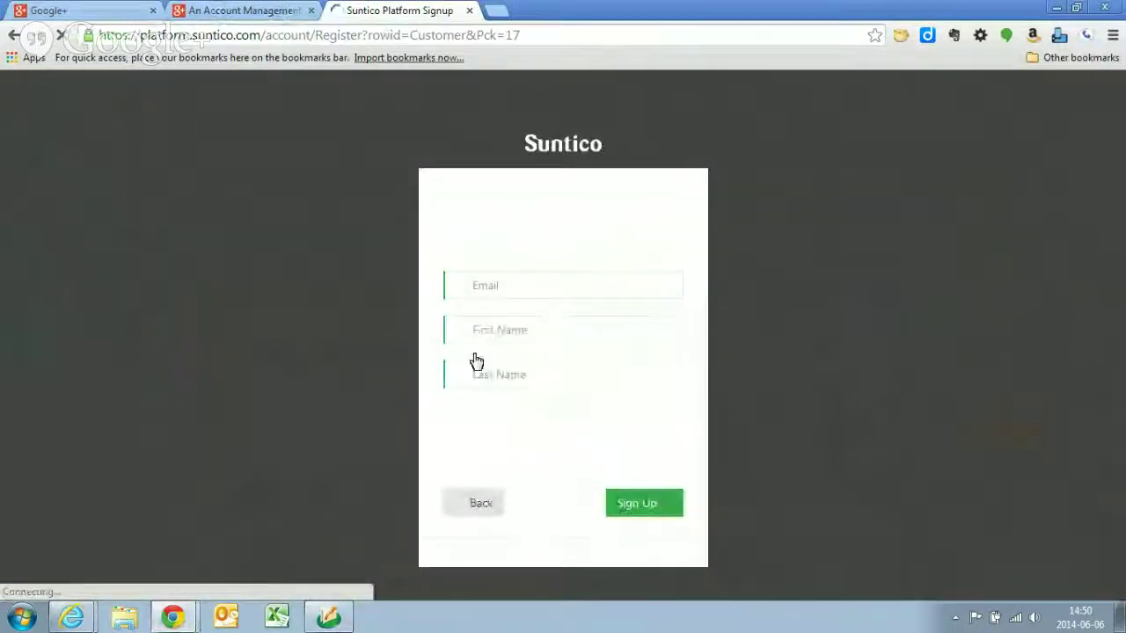
{"action": "left_click", "coordinate": [588, 290]}
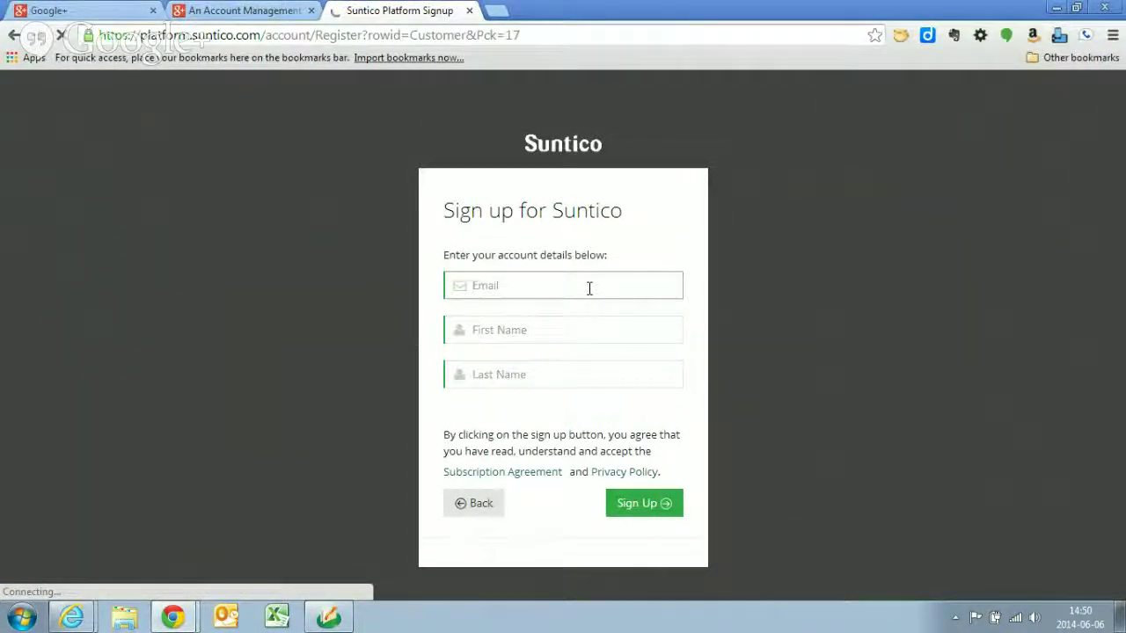
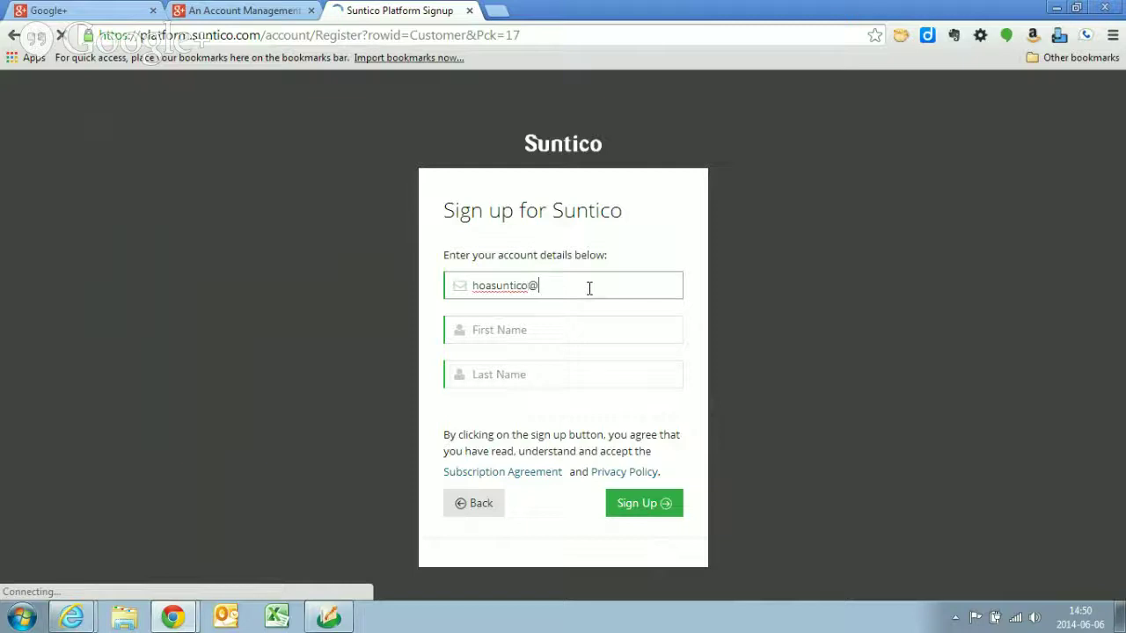
{"action": "key", "text": "Tab"}
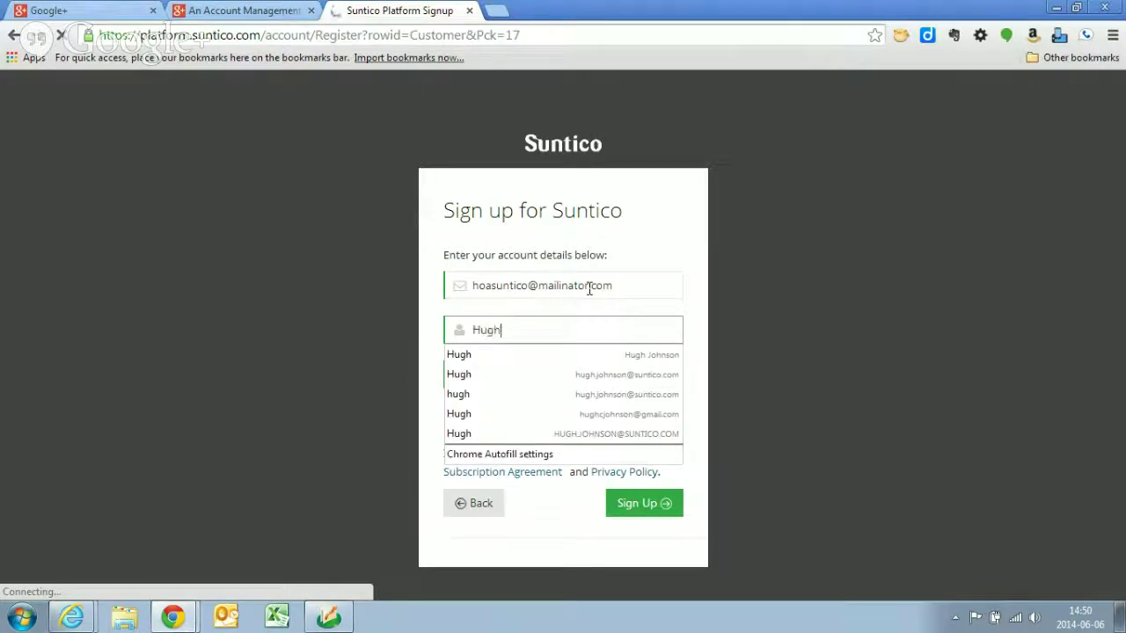
{"action": "key", "text": "Tab"}
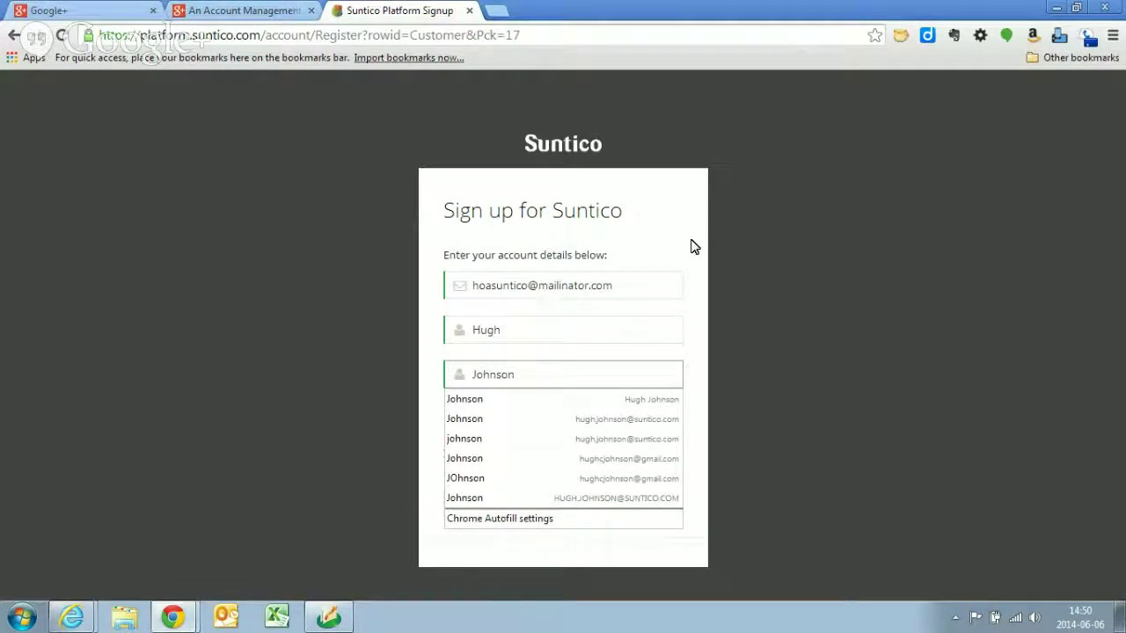
{"action": "left_click", "coordinate": [640, 505]}
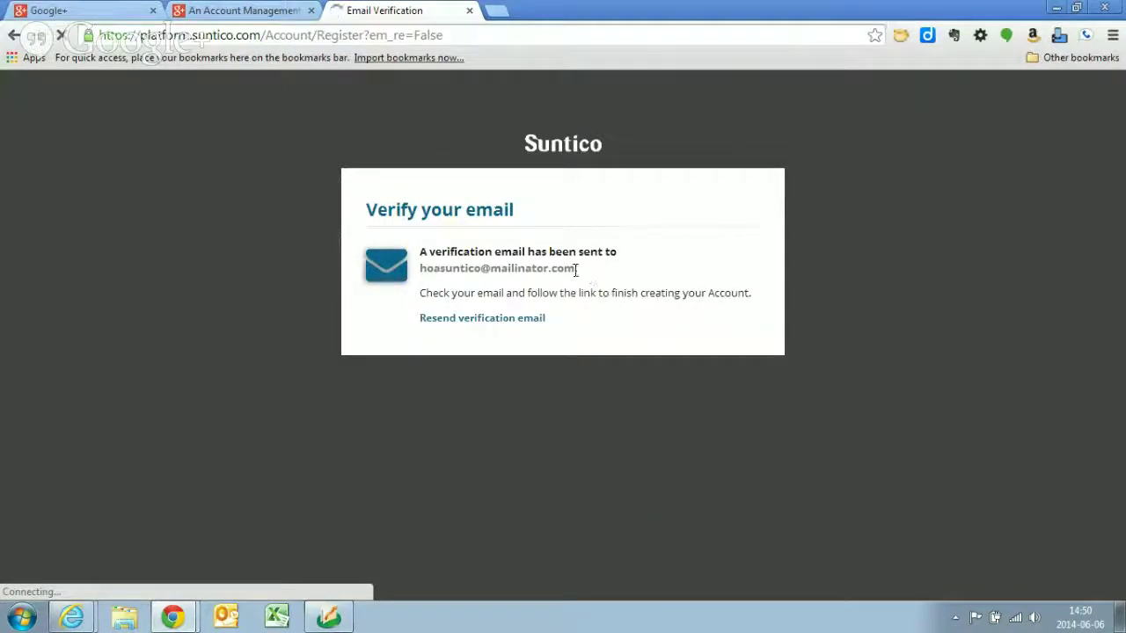
- Copy the sign-up address and check its inbox on mailinator.com
{"action": "left_click_drag", "start_coordinate": [576, 270], "coordinate": [420, 271]}
{"action": "key", "text": "ctrl+c"}
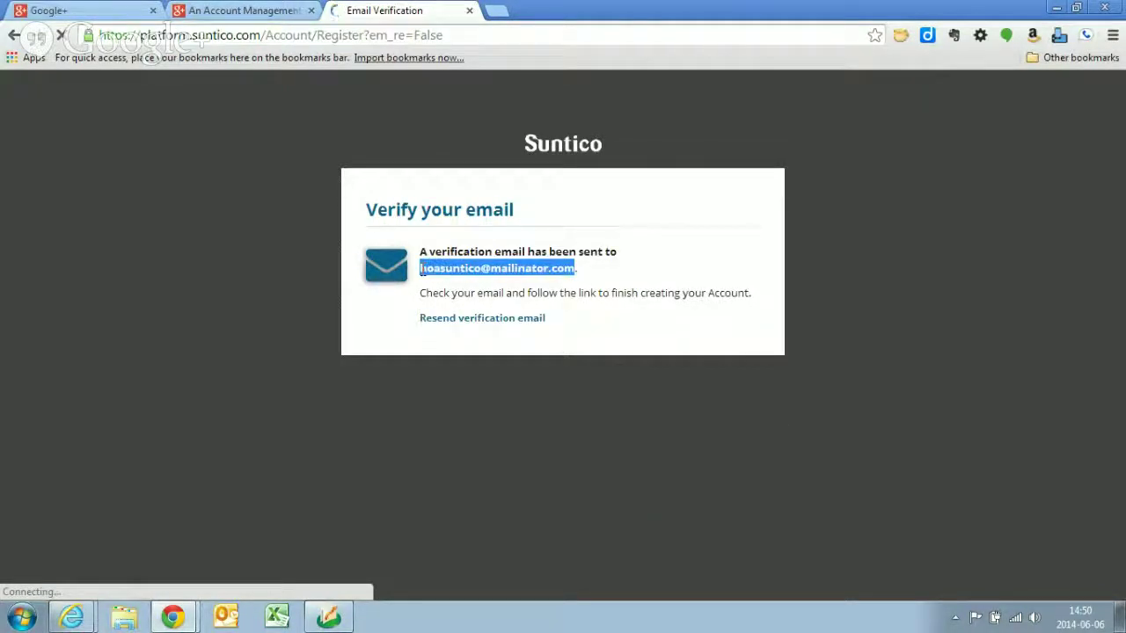
{"action": "left_click", "coordinate": [497, 11]}
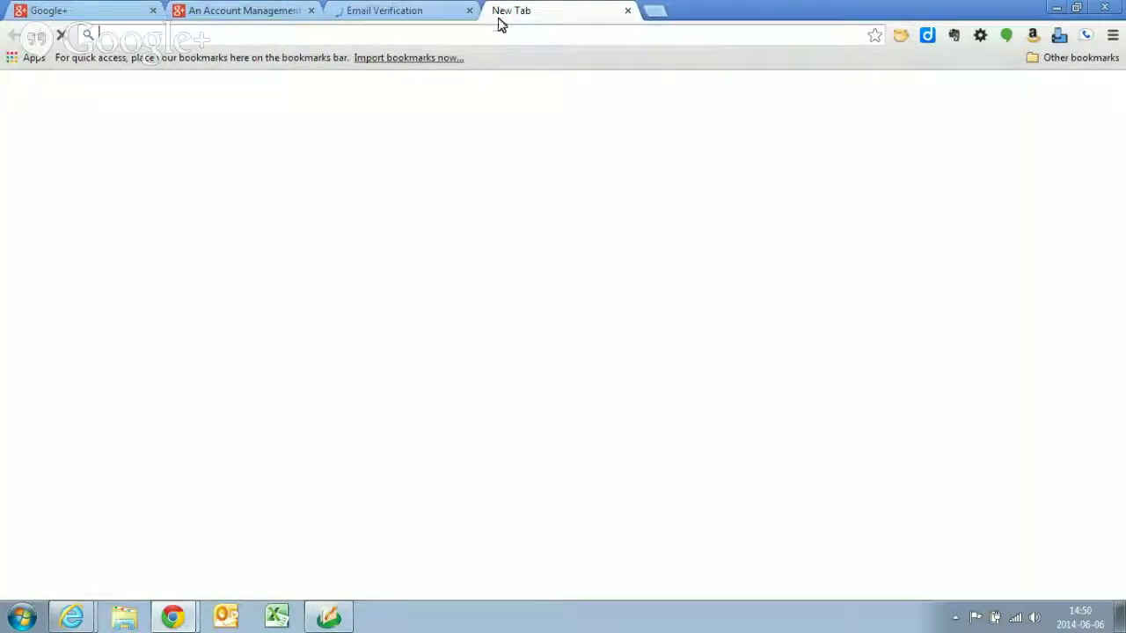
{"action": "type", "text": "mail.google.com/mail/u/0/#inbox"}
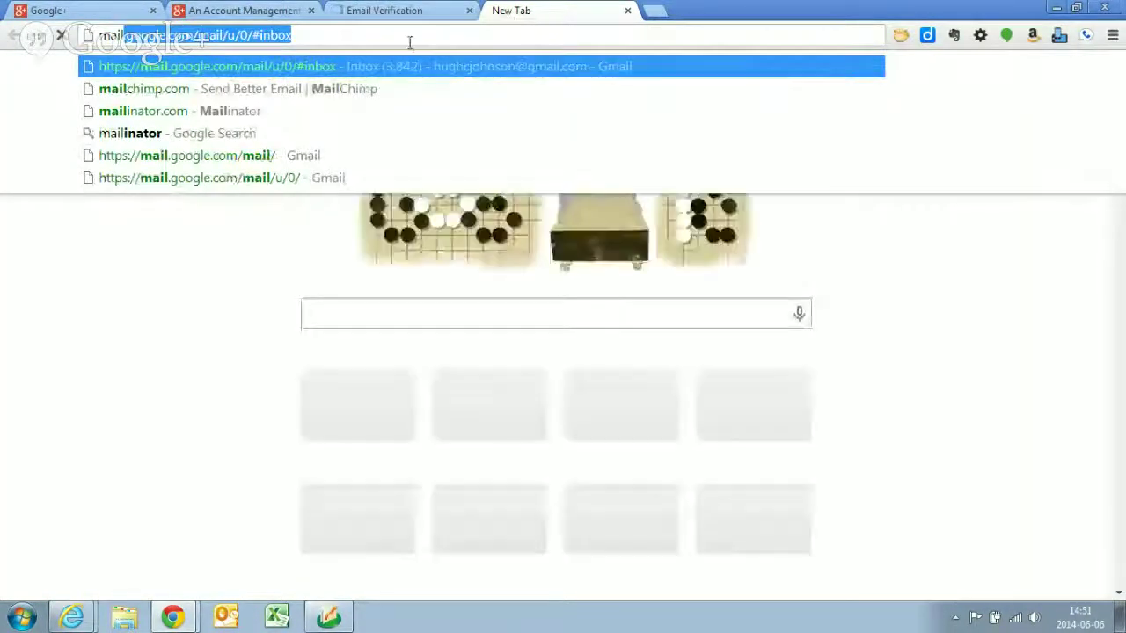
{"action": "left_click", "coordinate": [322, 111]}
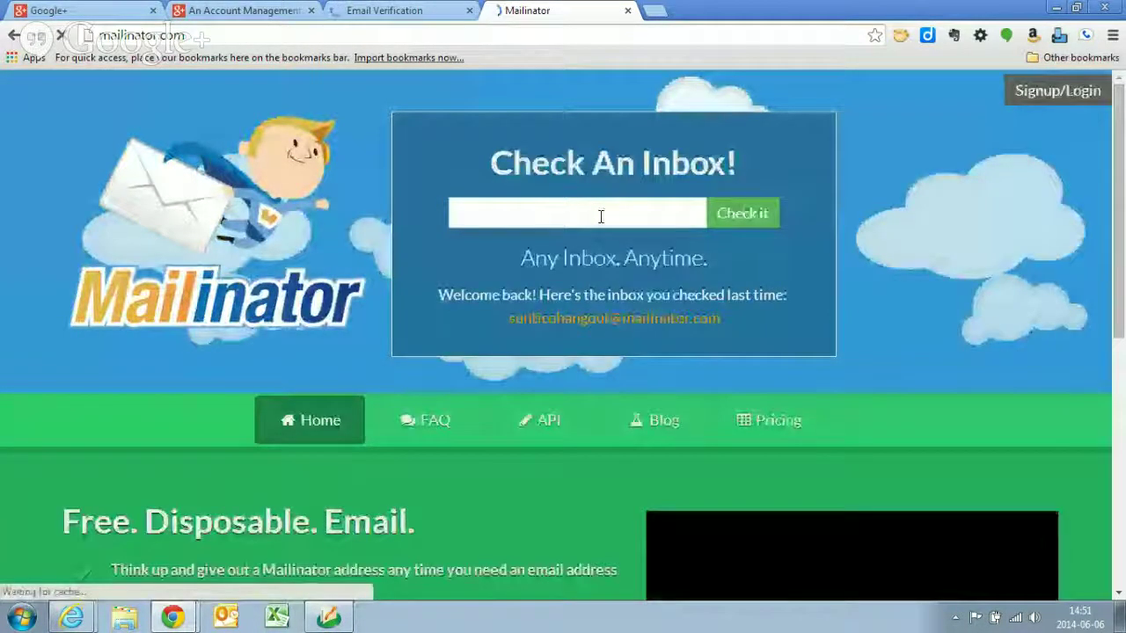
{"action": "left_click", "coordinate": [600, 216]}
{"action": "key", "text": "ctrl+v"}
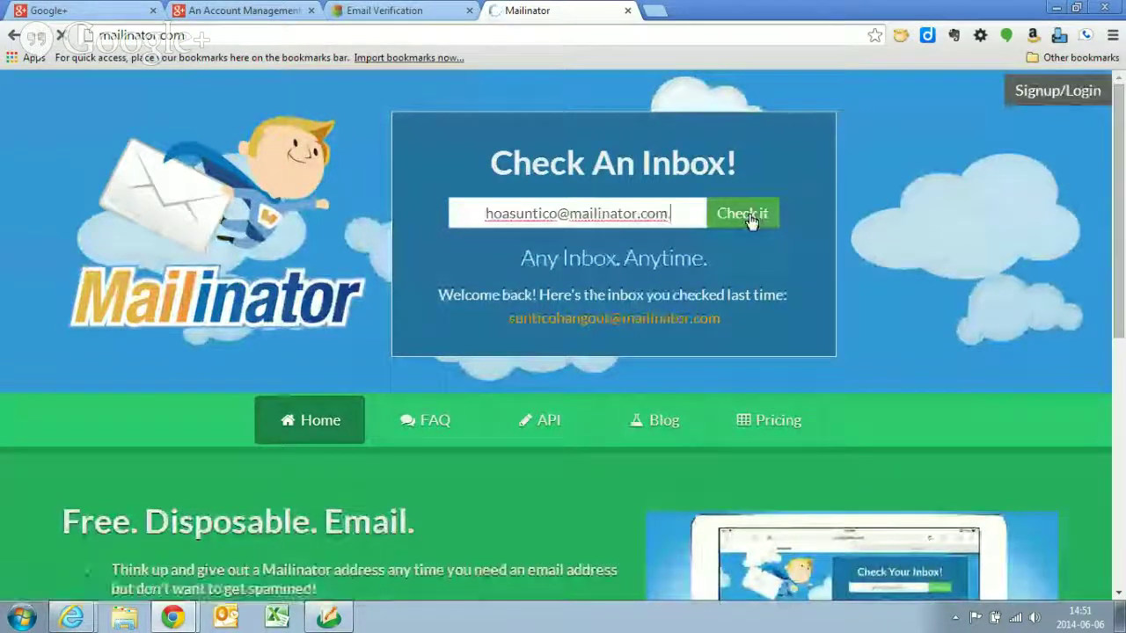
{"action": "left_click", "coordinate": [748, 214]}
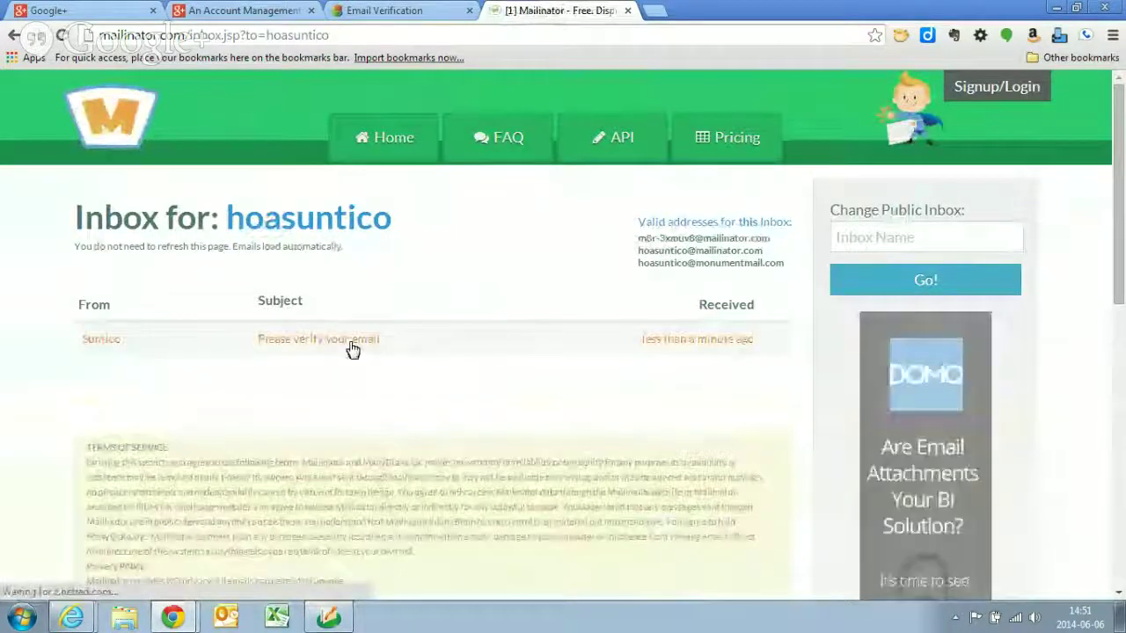
- Open the 'Please verify your email' message and follow its verification link
{"action": "left_click", "coordinate": [359, 347]}
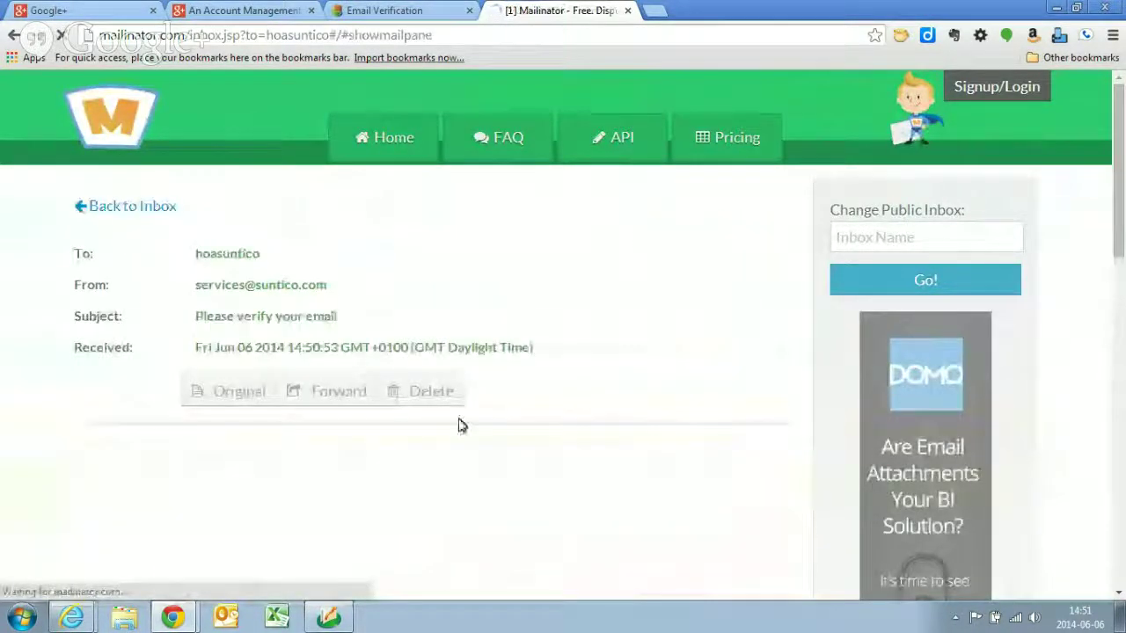
{"action": "scroll", "coordinate": [444, 492], "scroll_direction": "down", "scroll_amount": 3}
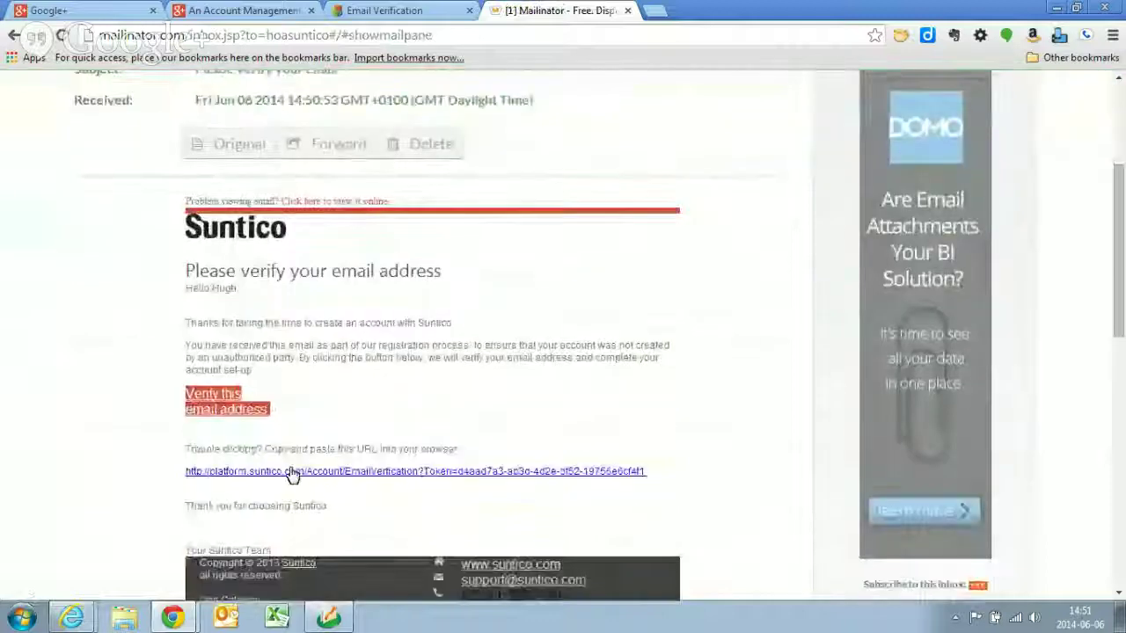
{"action": "left_click", "coordinate": [223, 405]}
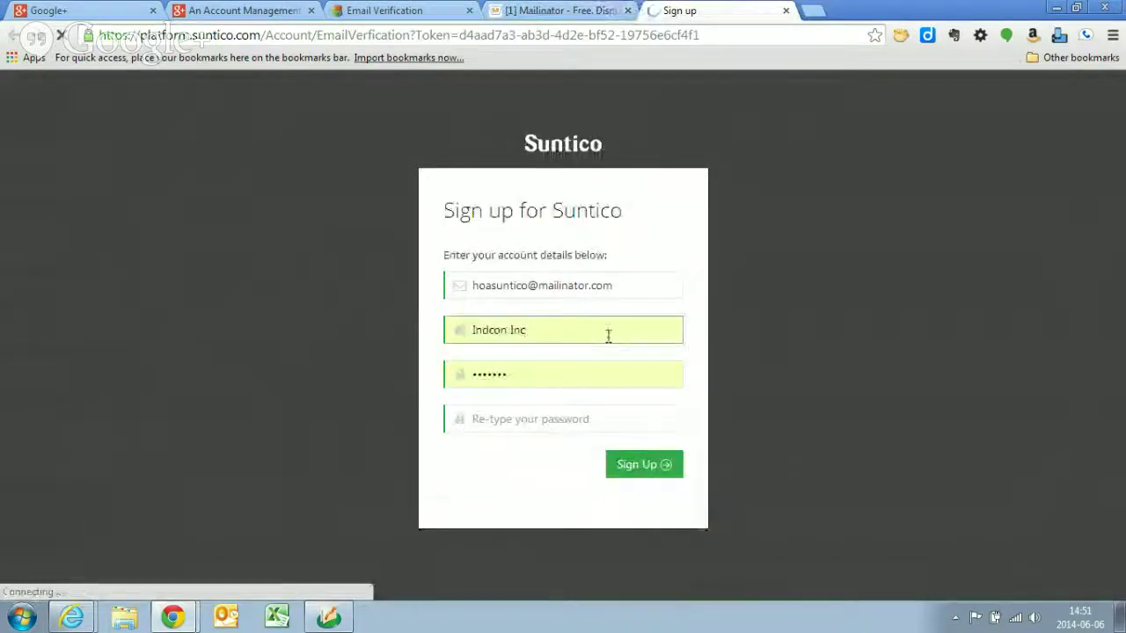
- Replace company name Indcon Inc with Suntico, then enter and re-type the account password
{"action": "left_click_drag", "start_coordinate": [606, 335], "coordinate": [458, 341]}
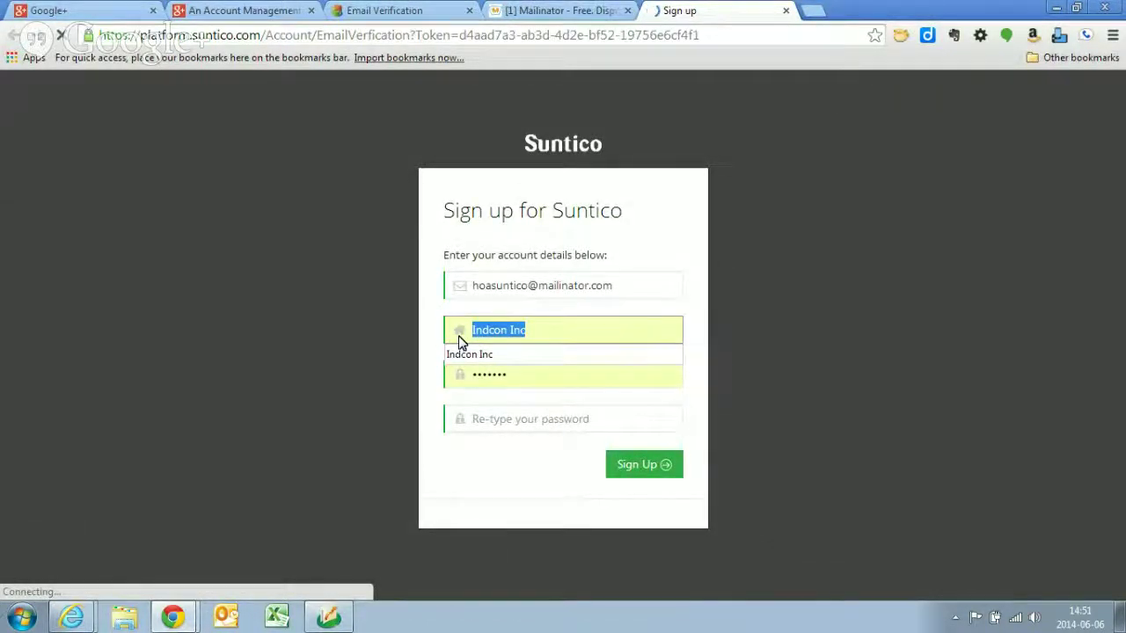
{"action": "type", "text": "Sunti"}
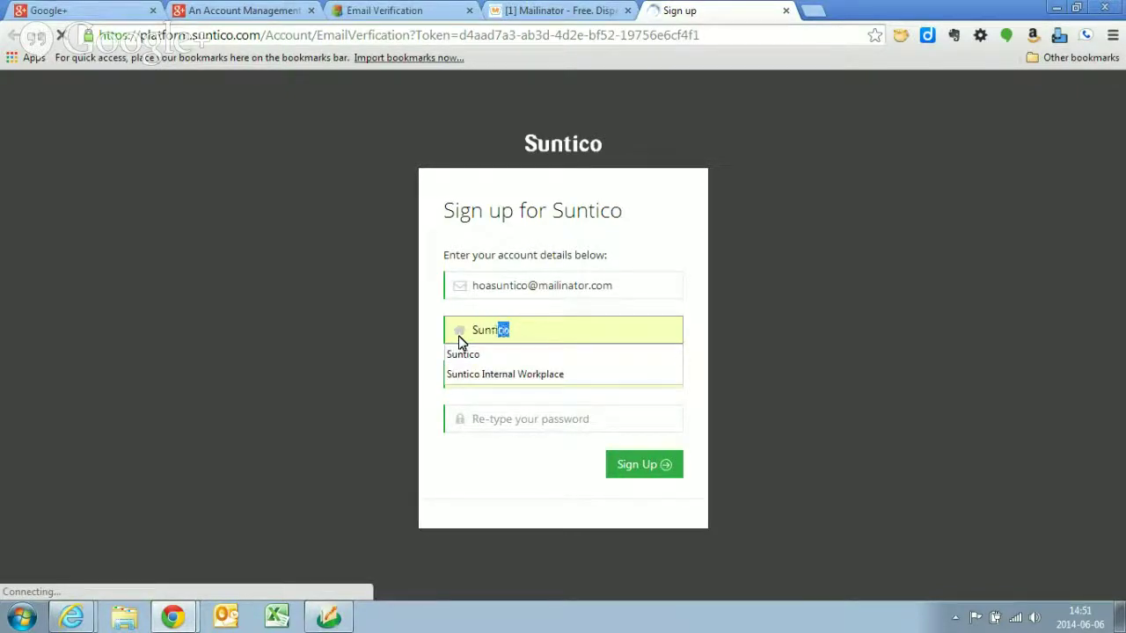
{"action": "type", "text": "co"}
{"action": "key", "text": "Tab"}
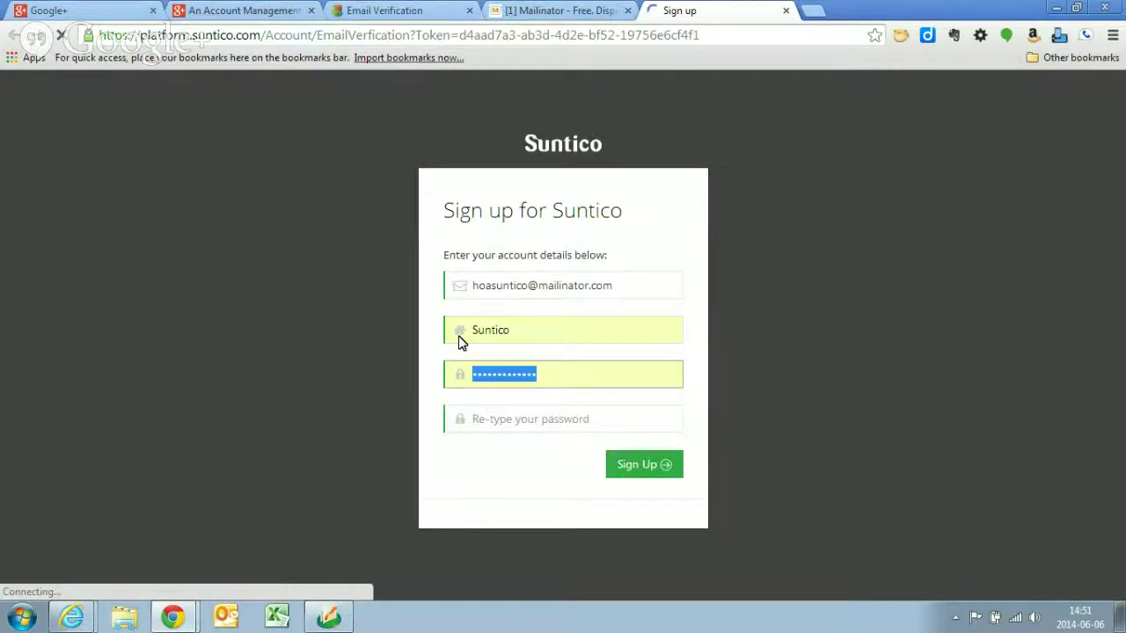
{"action": "type", "text": "*****"}
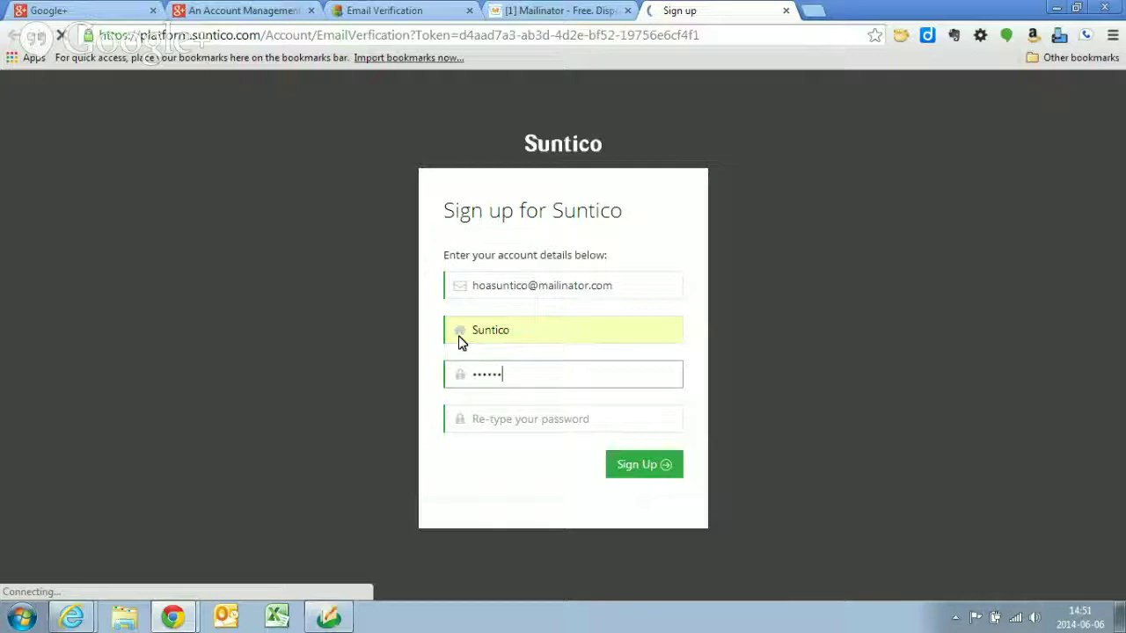
{"action": "type", "text": "**"}
{"action": "key", "text": "Tab"}
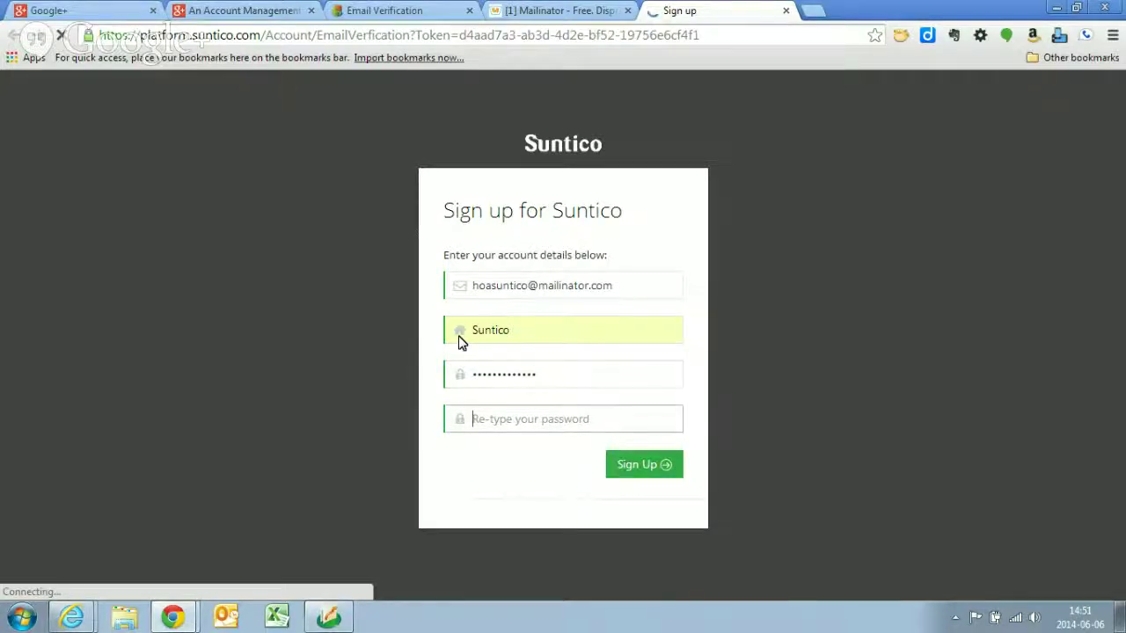
{"action": "type", "text": "******"}
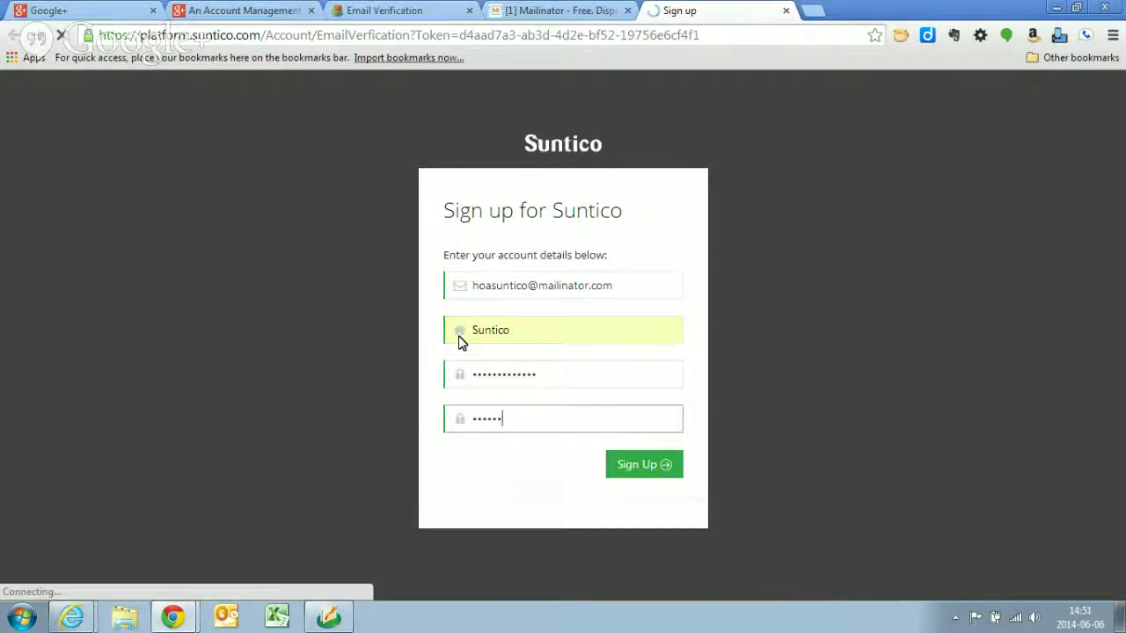
{"action": "type", "text": "***"}
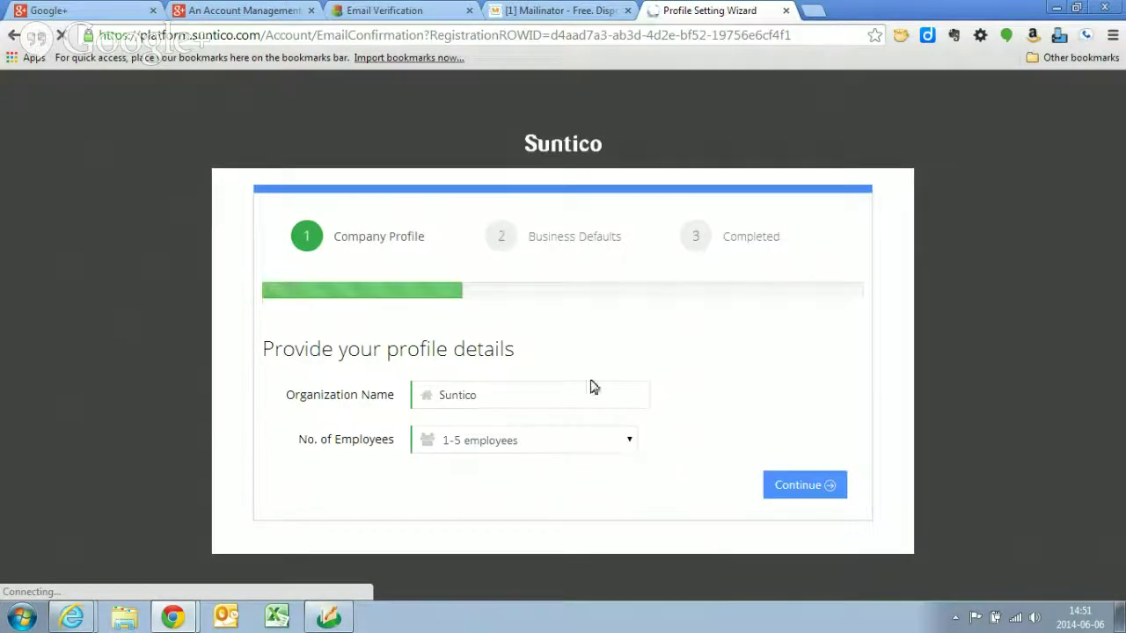
- Continue through the profile wizard to the dashboard, then choose Download Suntico Connector from the settings gear
{"action": "left_click", "coordinate": [810, 490]}
{"action": "scroll", "coordinate": [774, 464], "scroll_direction": "down", "scroll_amount": 1}
{"action": "left_click", "coordinate": [808, 538]}
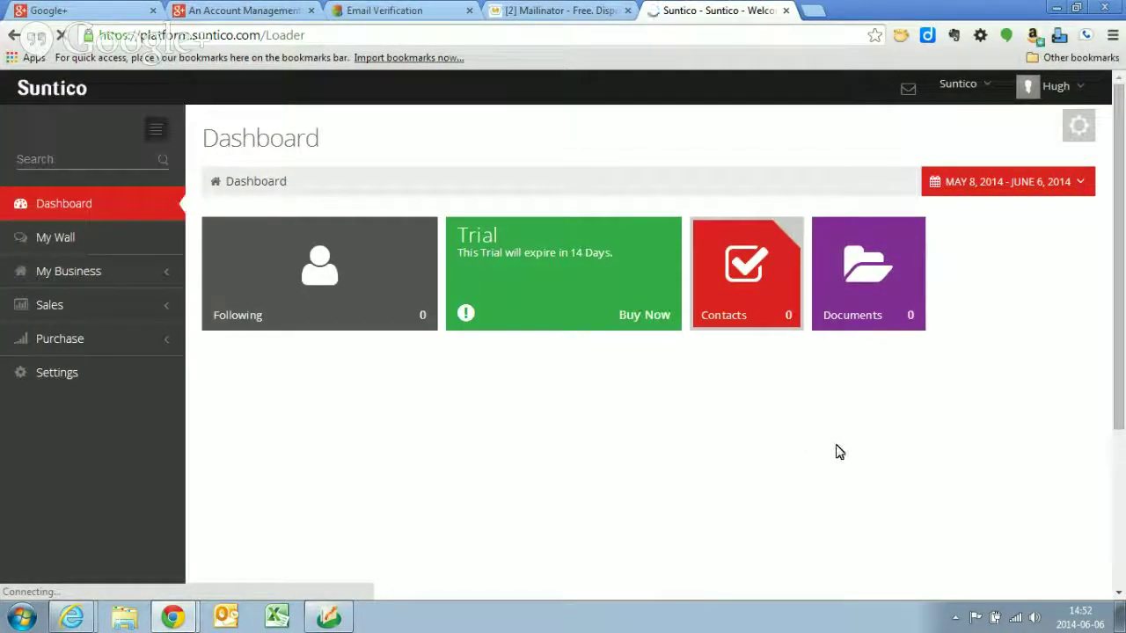
{"action": "left_click", "coordinate": [1079, 128]}
{"action": "left_click", "coordinate": [1005, 138]}
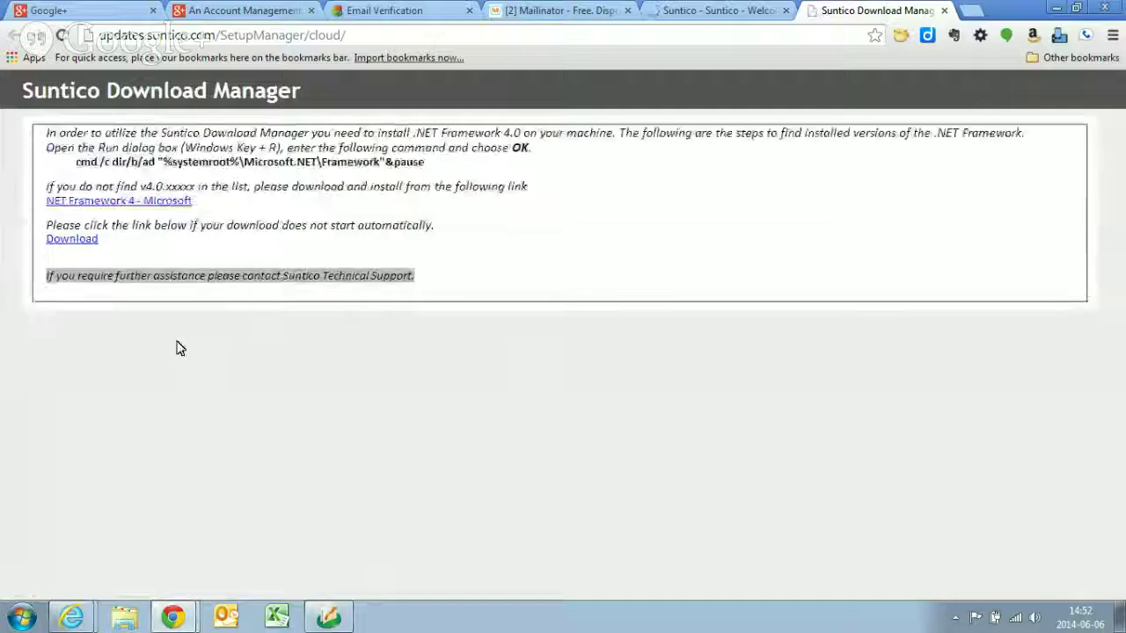
- Download SunticoSetupManager.msi and run it past the security warning
{"action": "left_click", "coordinate": [68, 245]}
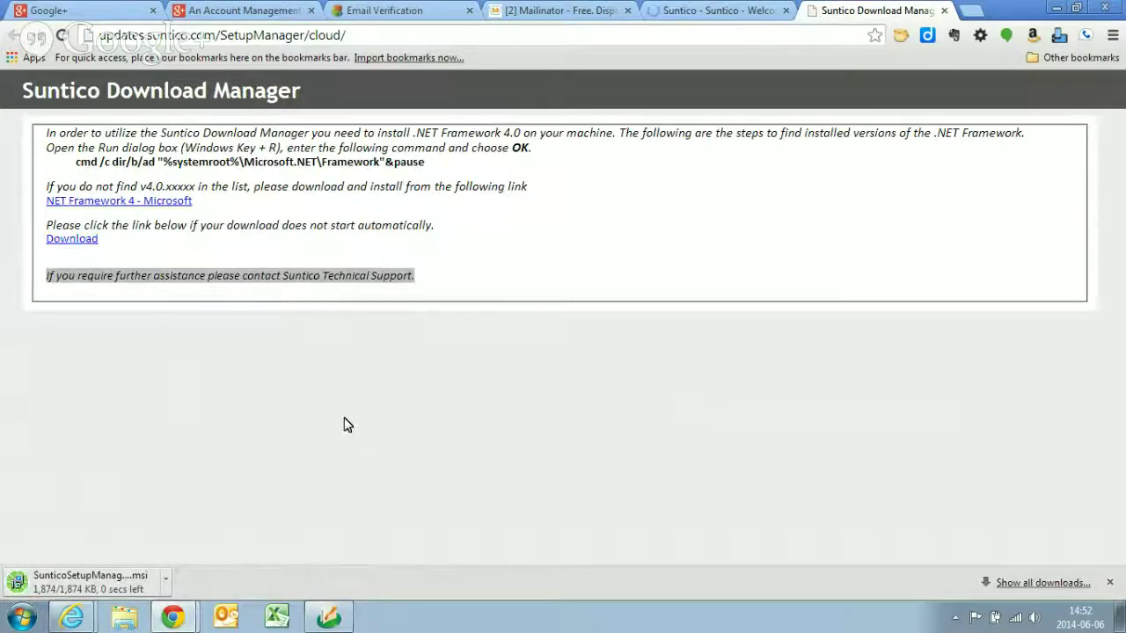
{"action": "left_click", "coordinate": [91, 584]}
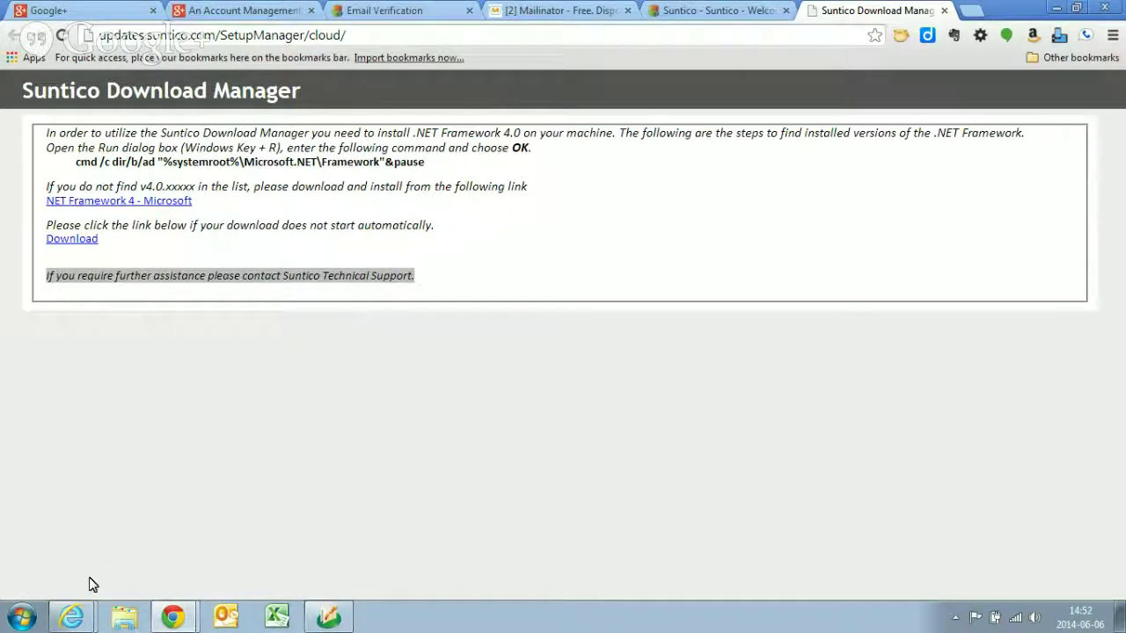
{"action": "left_click", "coordinate": [604, 324]}
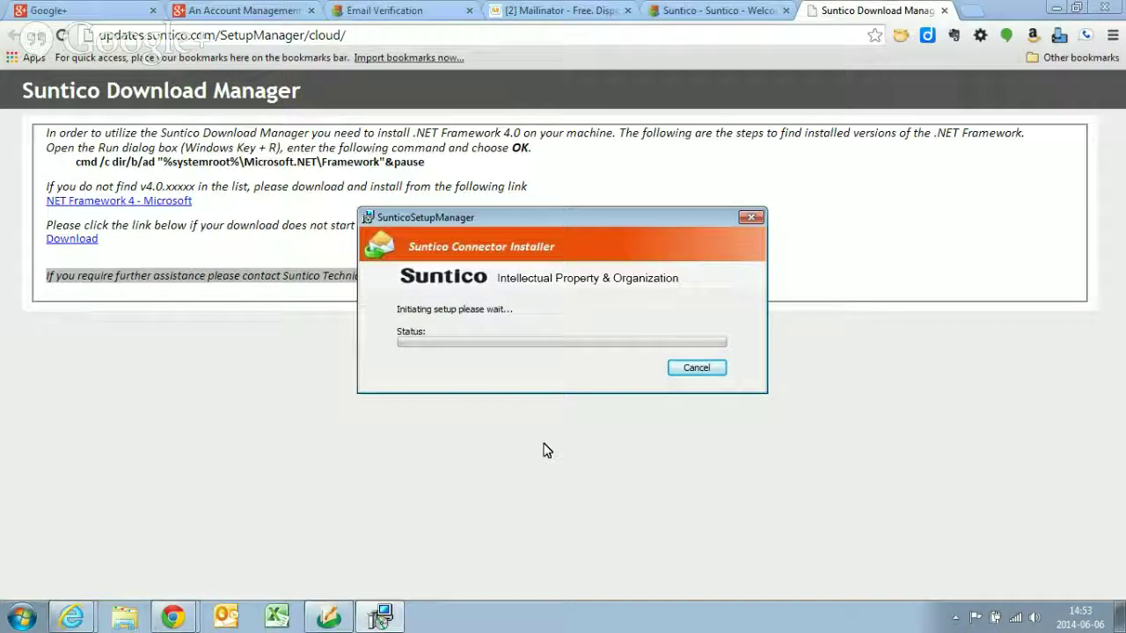
- Go to Settings > Connector > Connector Keys in the Suntico tab
{"action": "left_click", "coordinate": [688, 17]}
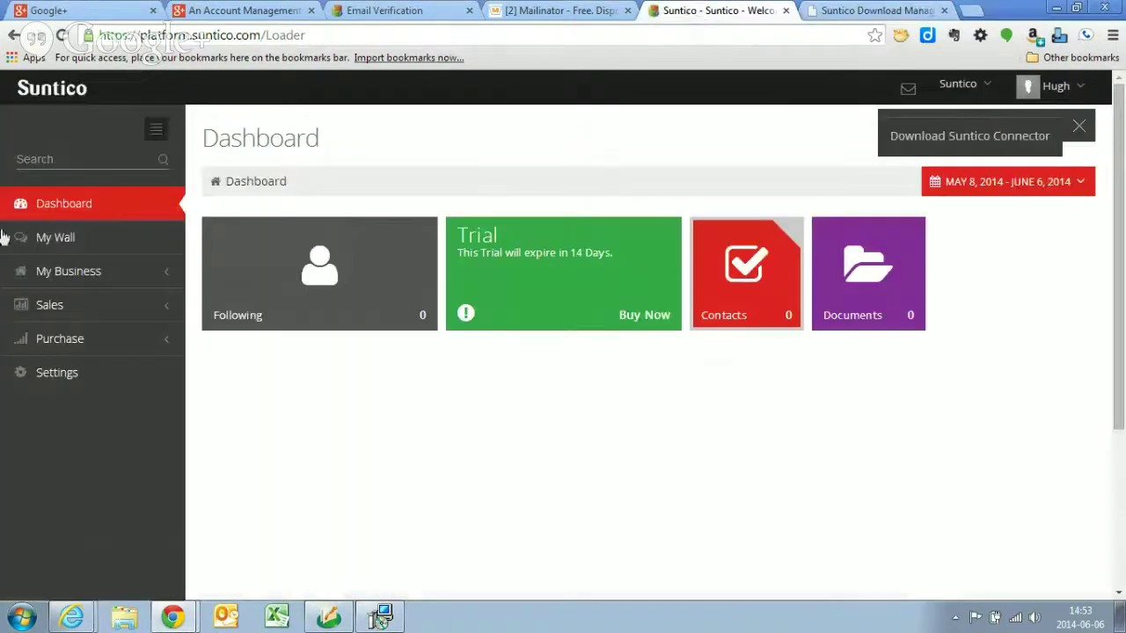
{"action": "left_click", "coordinate": [58, 377]}
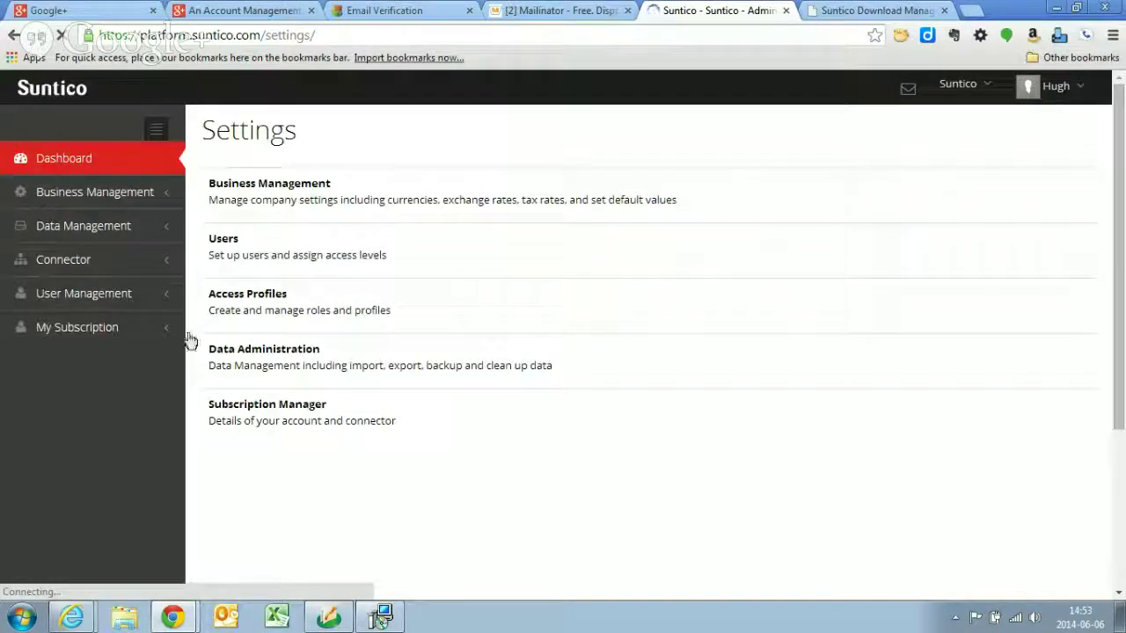
{"action": "left_click", "coordinate": [61, 265]}
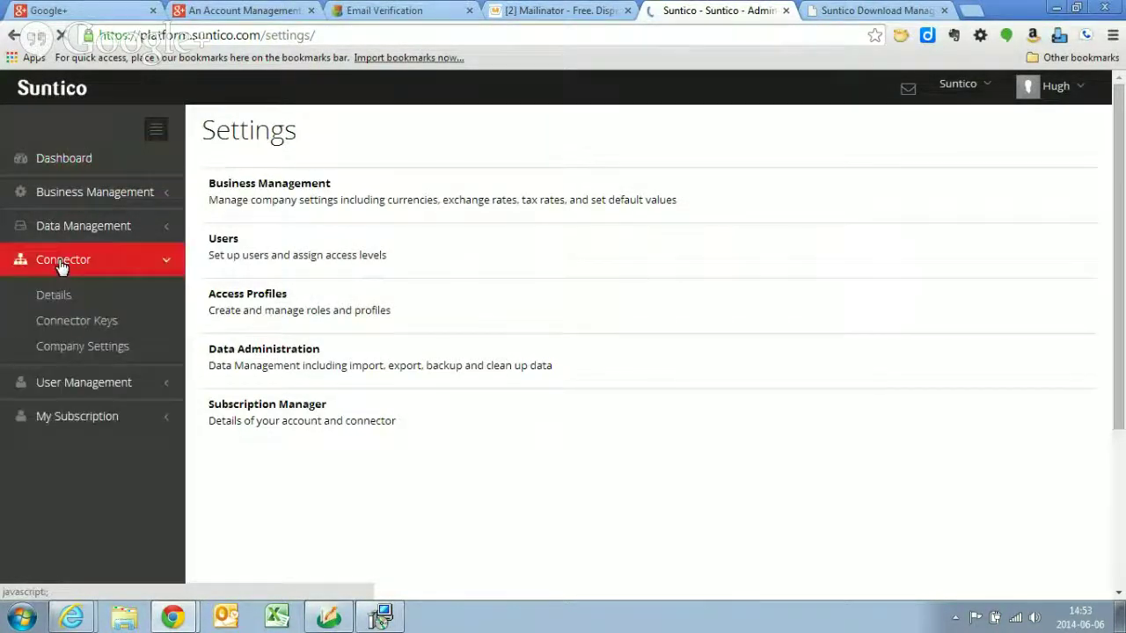
{"action": "left_click", "coordinate": [74, 324]}
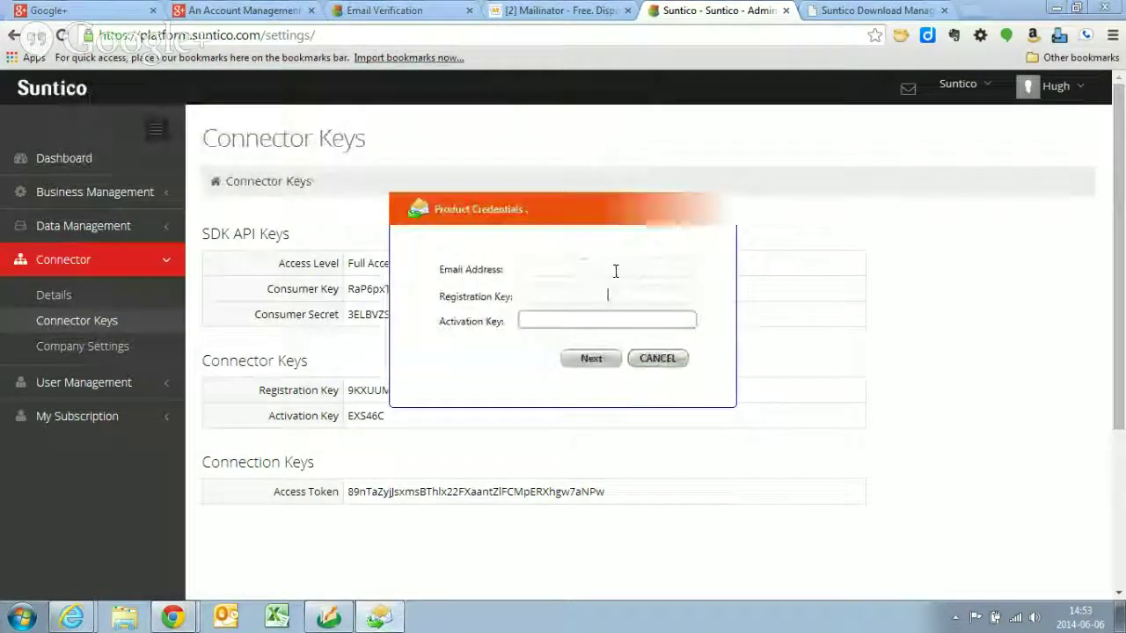
- Enter the account's Mailinator e-mail address in the installer's Product Credentials form
{"action": "left_click", "coordinate": [623, 267]}
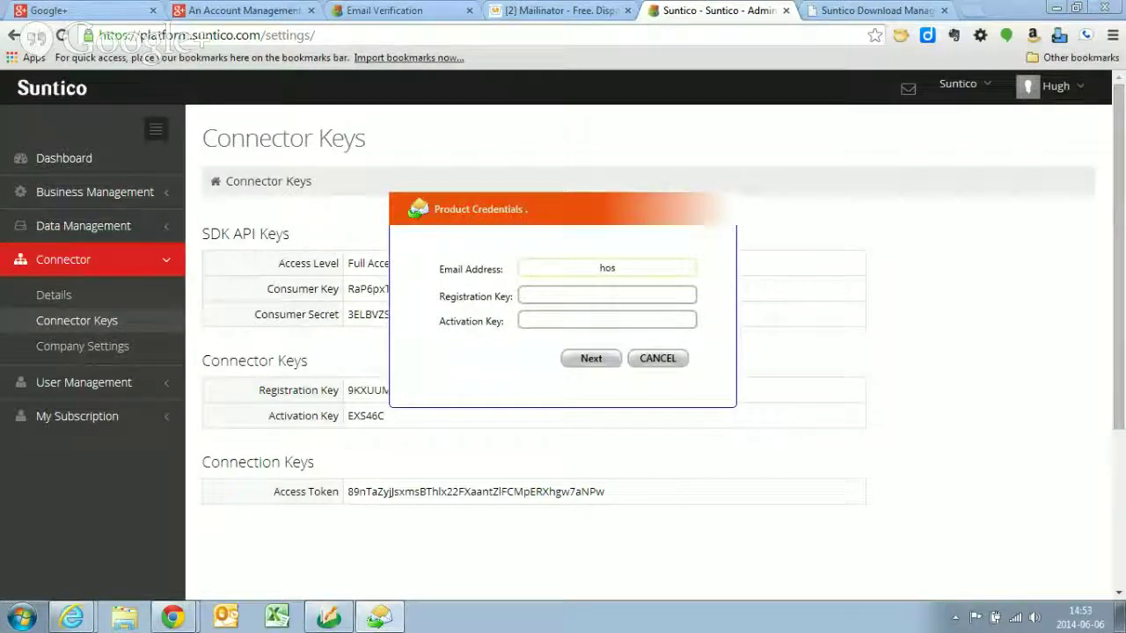
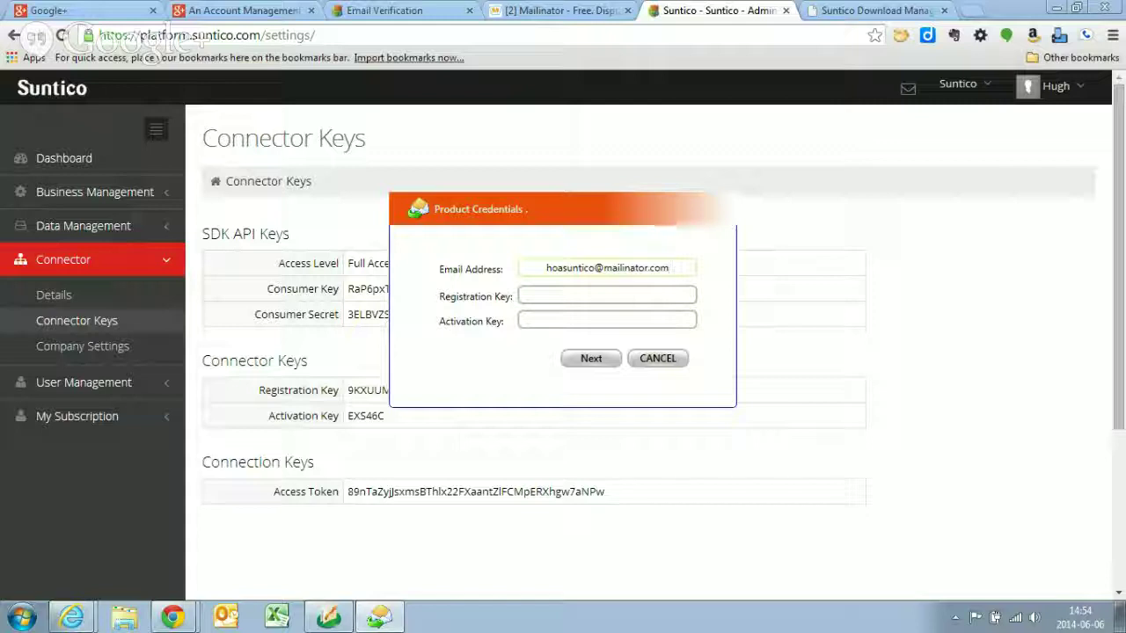
- Copy the registration and activation keys from the Connector Keys page into the installer and submit
{"action": "left_click", "coordinate": [367, 392]}
{"action": "double_click", "coordinate": [367, 392]}
{"action": "key", "text": "ctrl+c"}
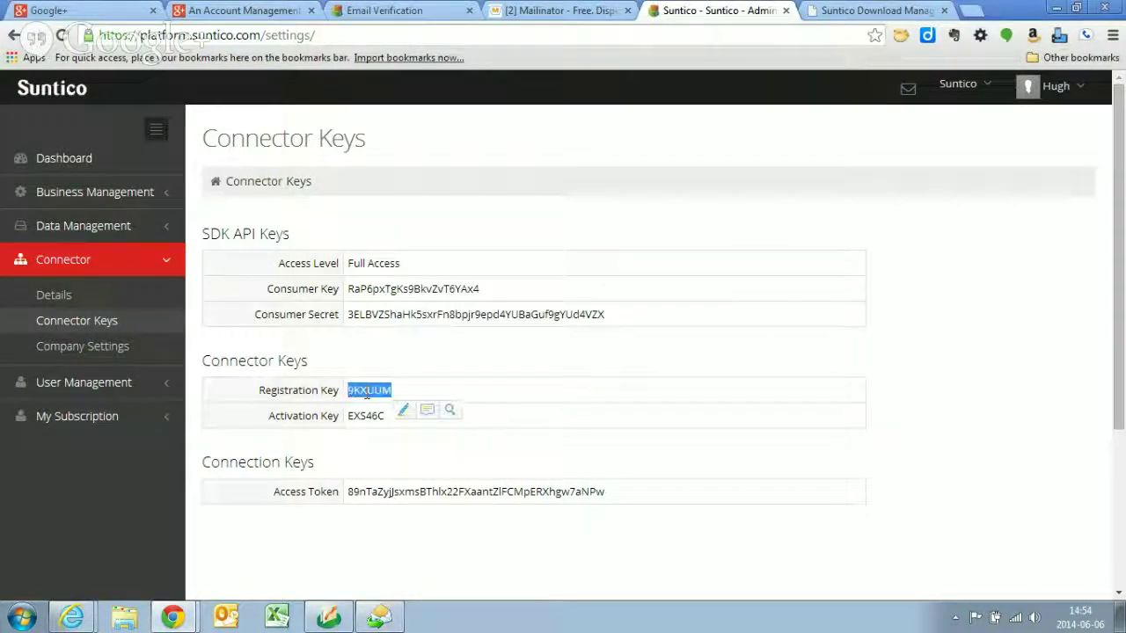
{"action": "left_click", "coordinate": [379, 616]}
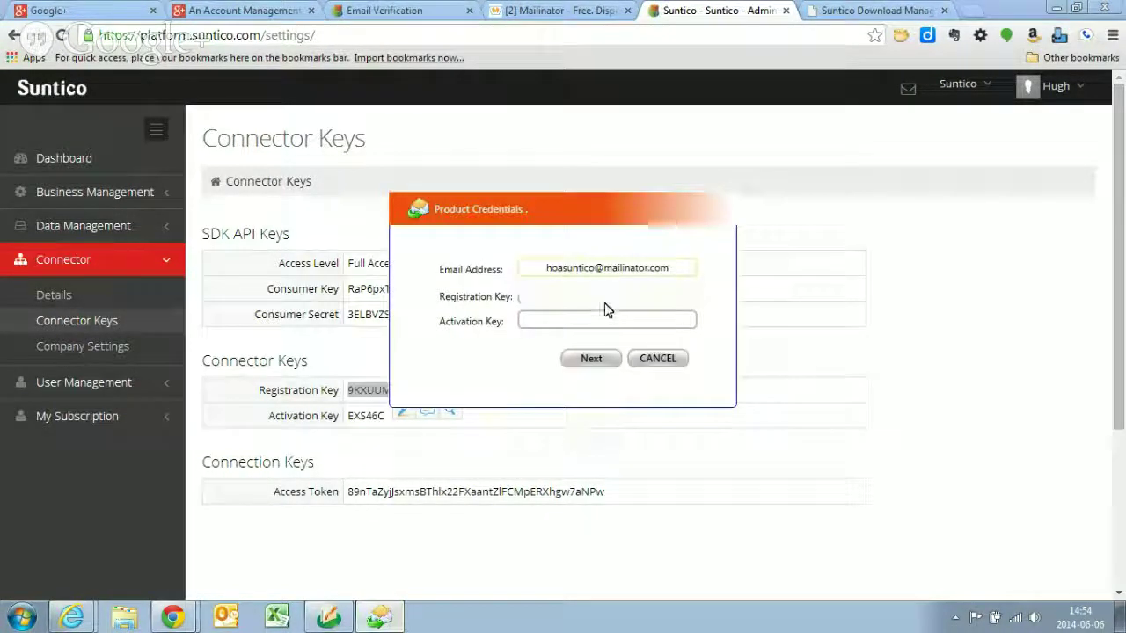
{"action": "key", "text": "ctrl+v"}
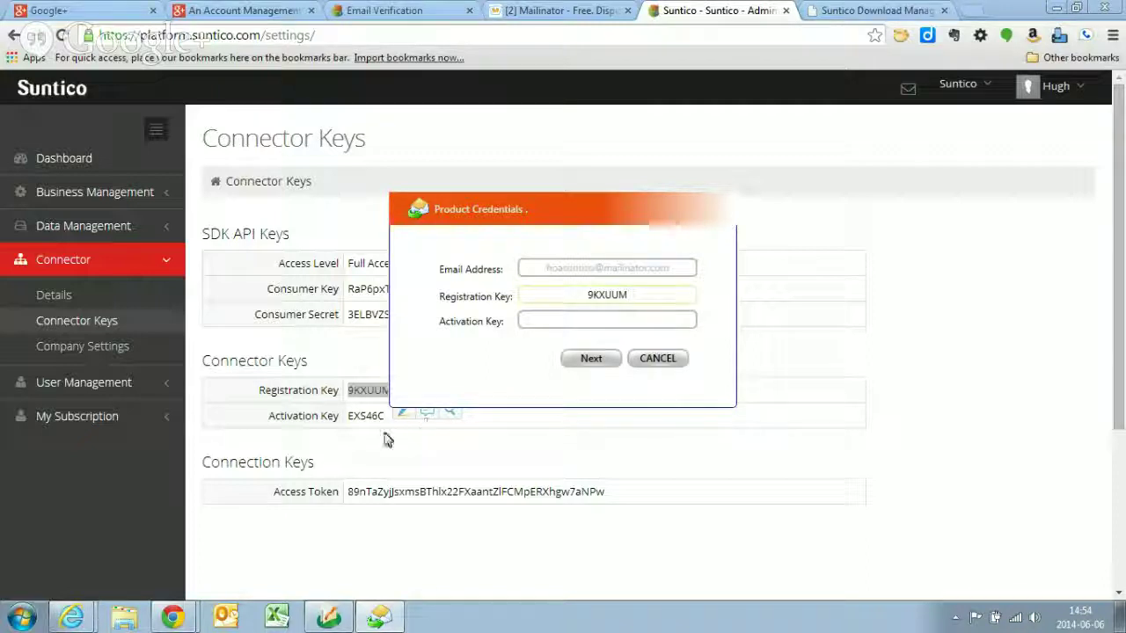
{"action": "double_click", "coordinate": [366, 413]}
{"action": "key", "text": "ctrl+c"}
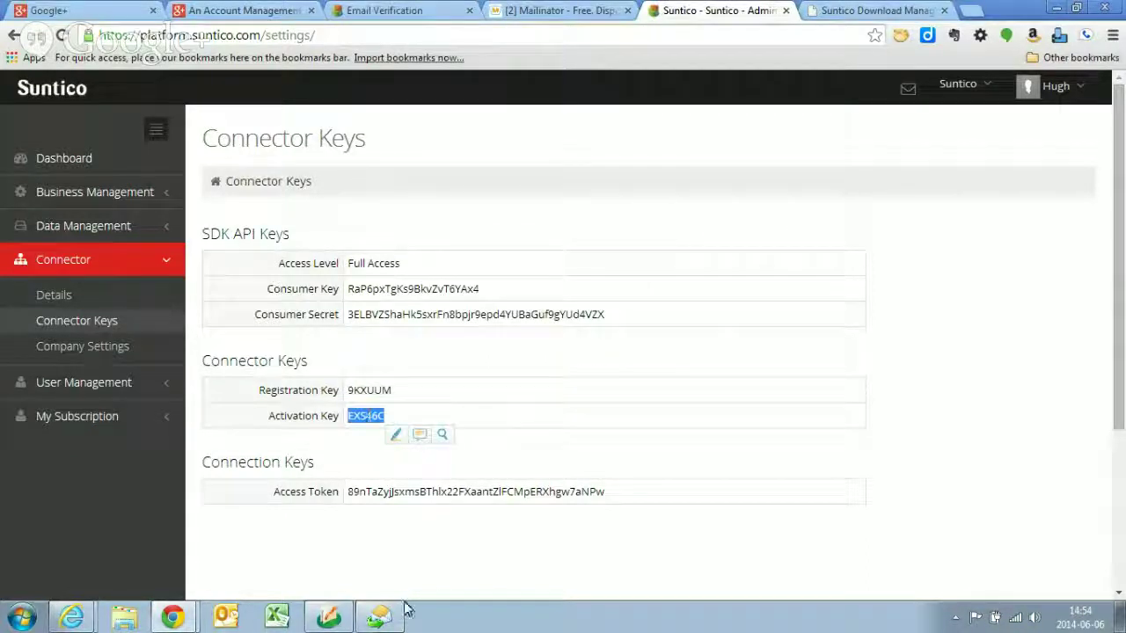
{"action": "left_click", "coordinate": [386, 618]}
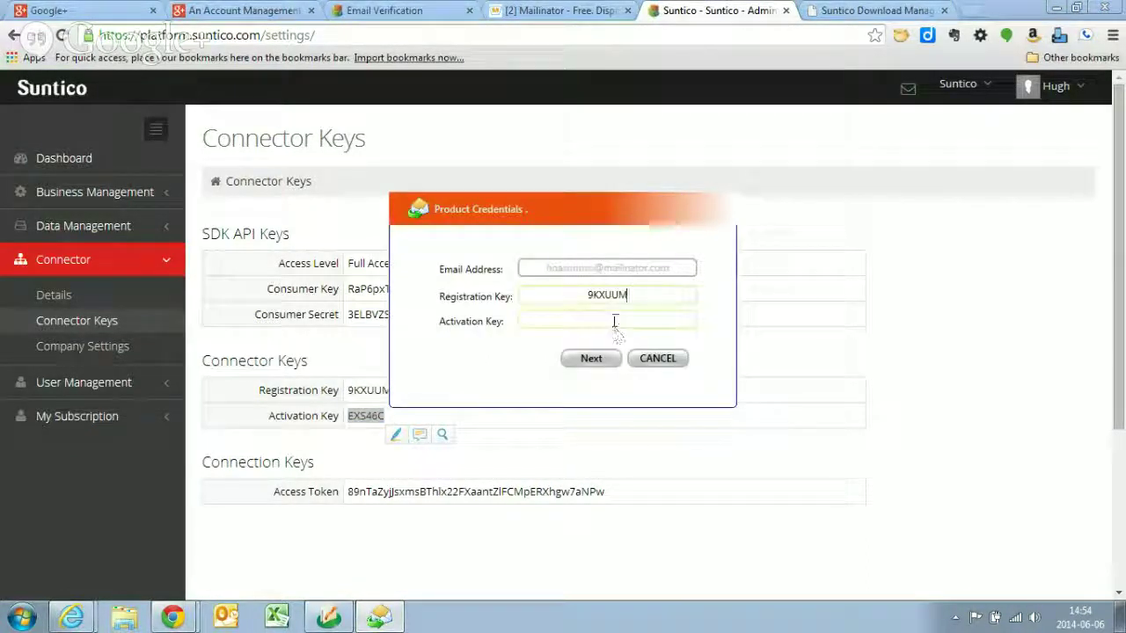
{"action": "left_click", "coordinate": [614, 321]}
{"action": "key", "text": "ctrl+v"}
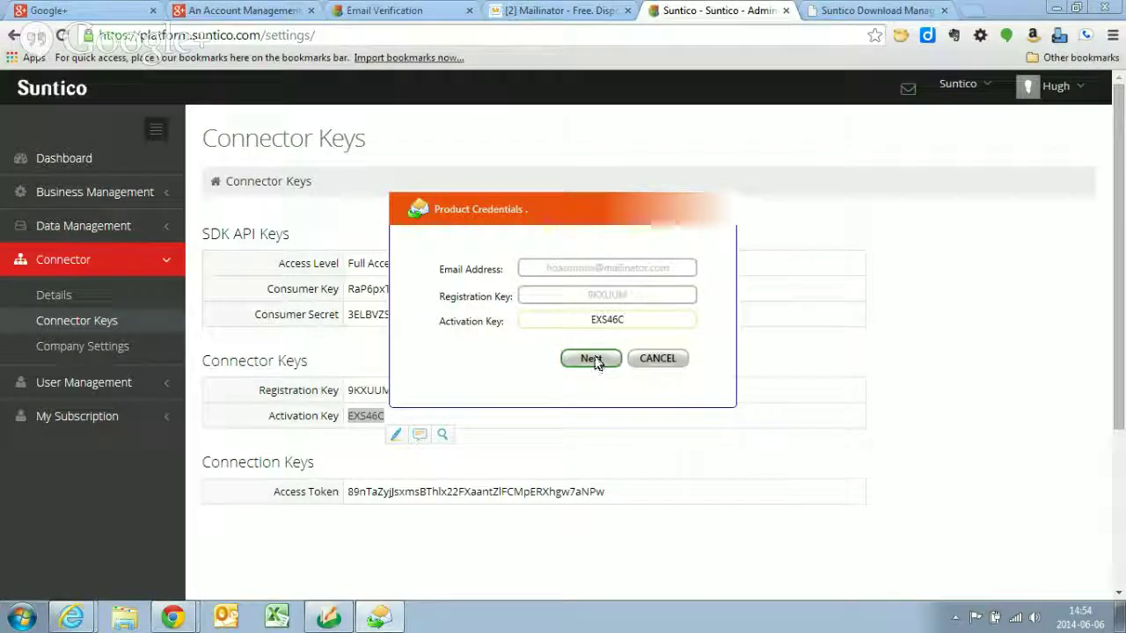
{"action": "left_click", "coordinate": [592, 359]}
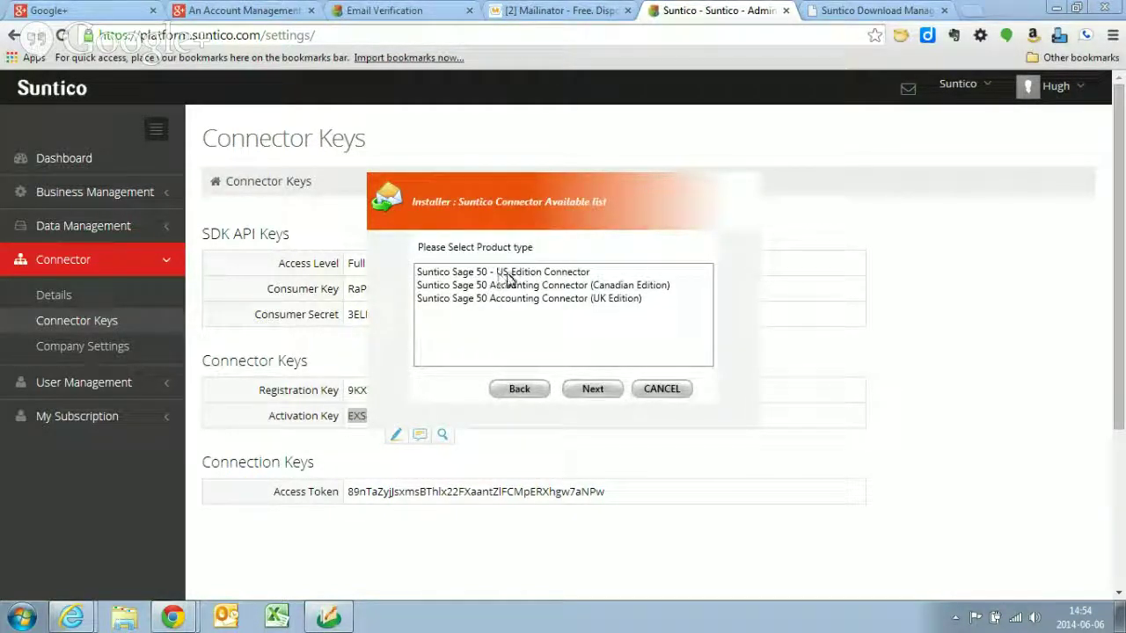
- Choose the Sage 50 US Edition connector, version 2015
{"action": "left_click", "coordinate": [510, 274]}
{"action": "left_click", "coordinate": [593, 391]}
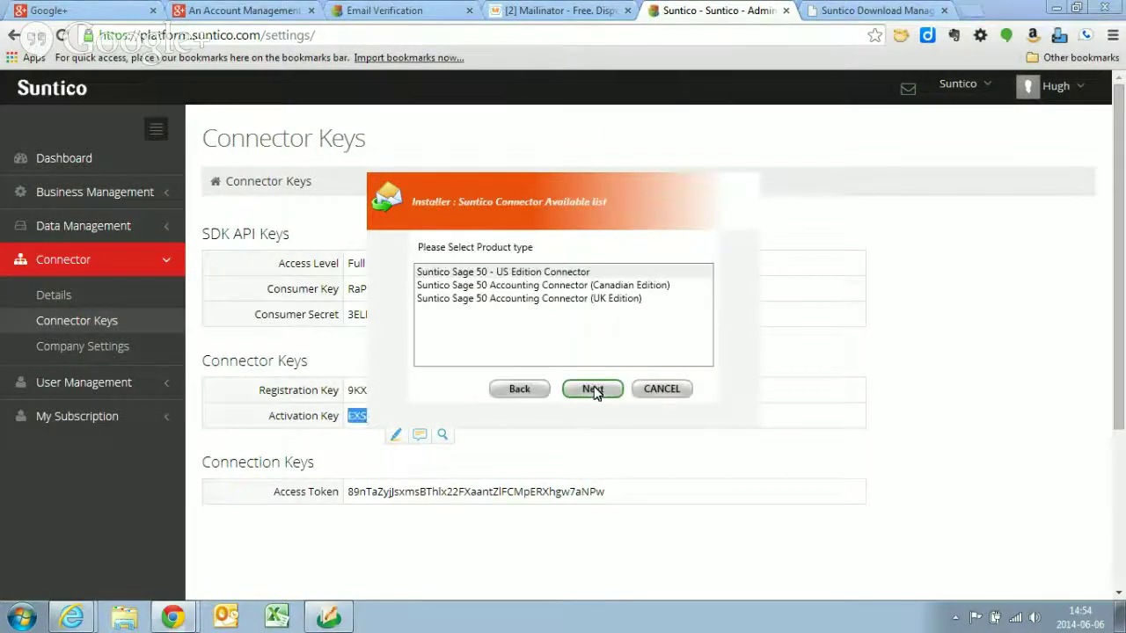
{"action": "left_click", "coordinate": [593, 392]}
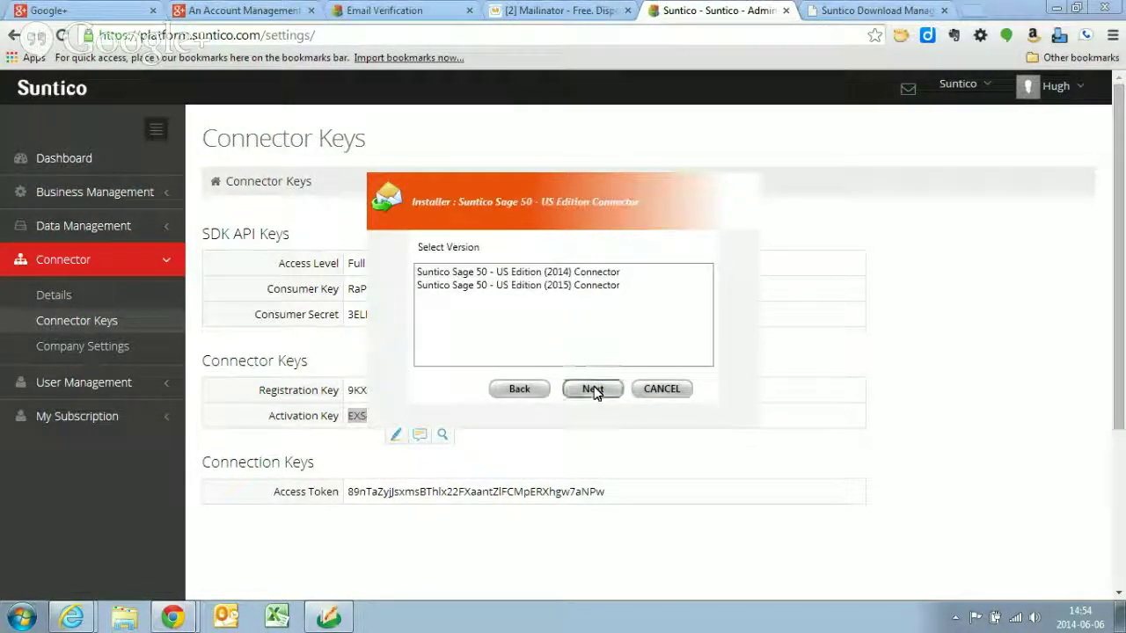
{"action": "left_click", "coordinate": [547, 286]}
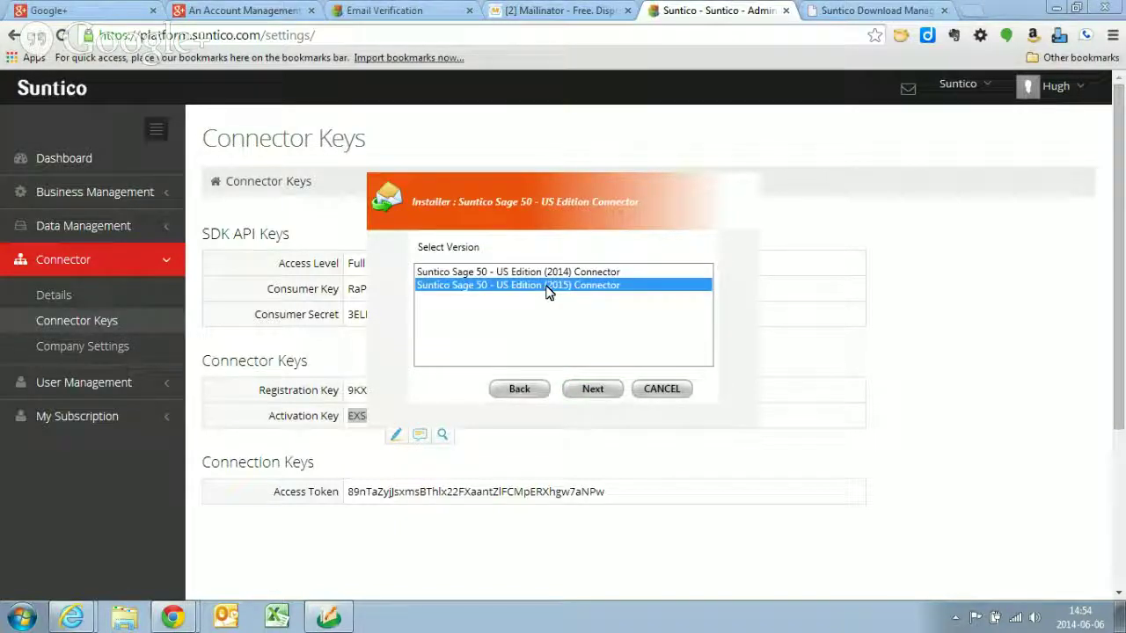
{"action": "left_click", "coordinate": [593, 389]}
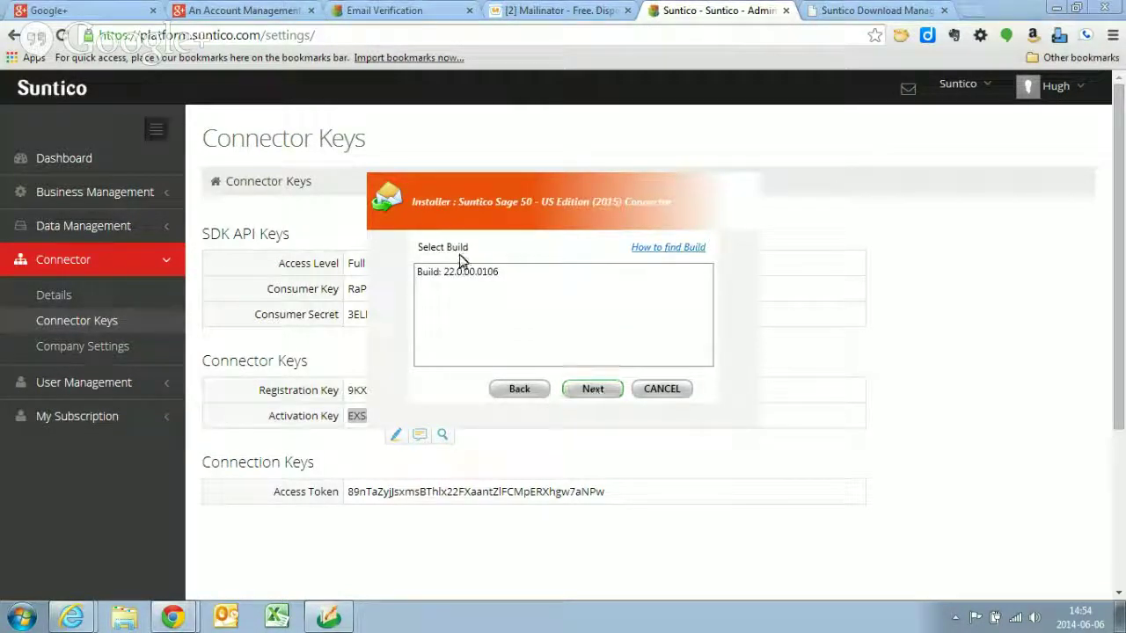
- Select build 22.0.00.0106, start the install, and bring the Bellwether Garden Supply window forward
{"action": "left_click", "coordinate": [488, 277]}
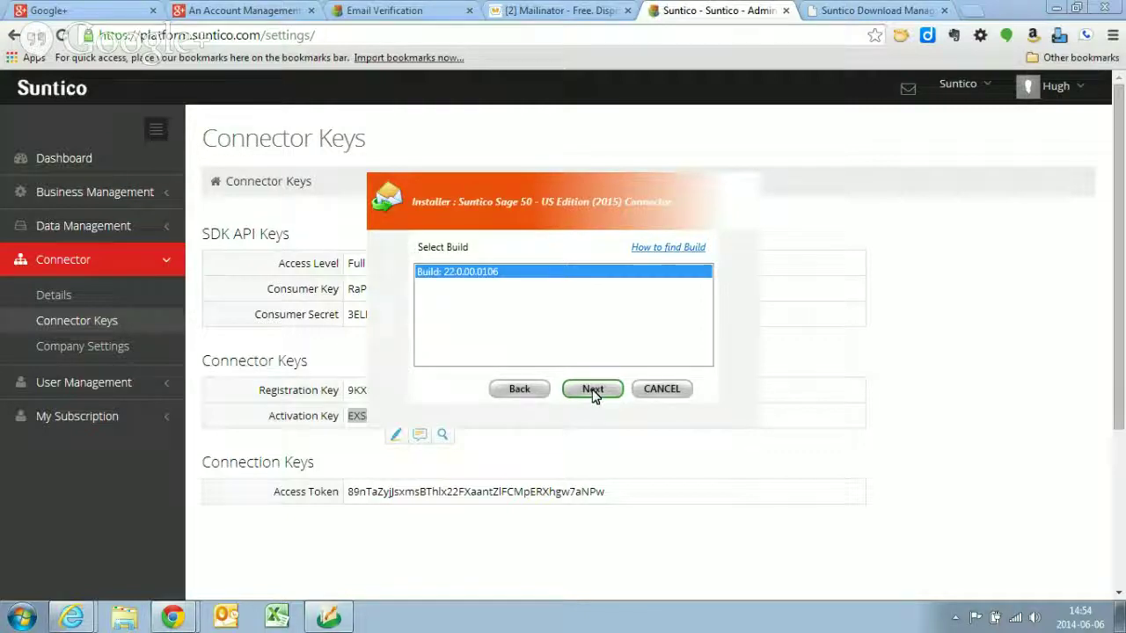
{"action": "left_click", "coordinate": [593, 392]}
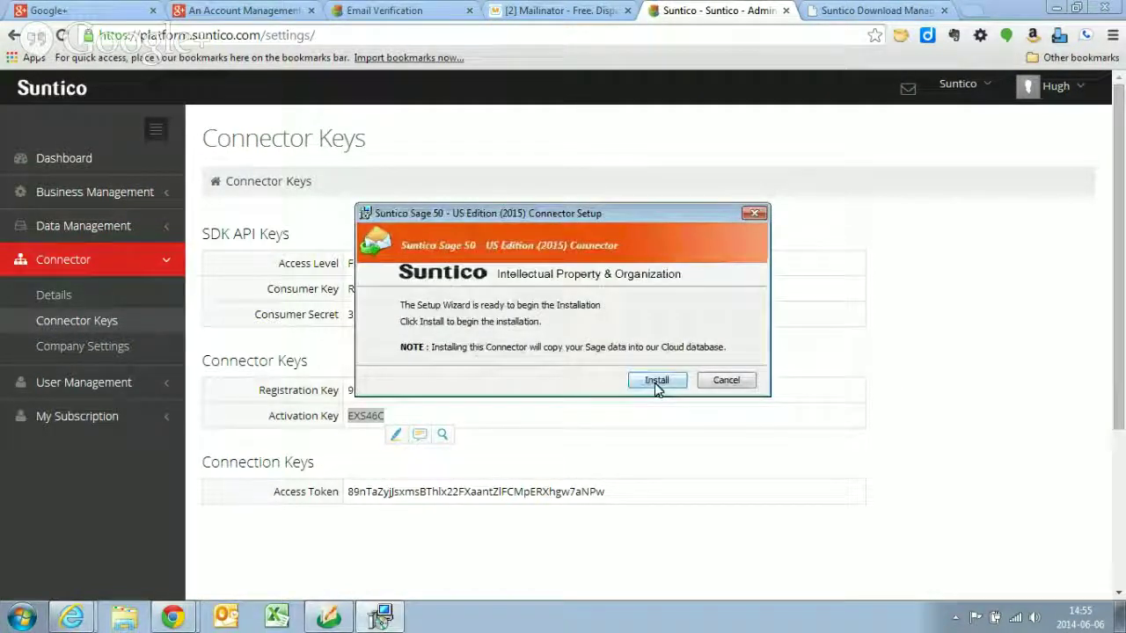
{"action": "left_click", "coordinate": [655, 385]}
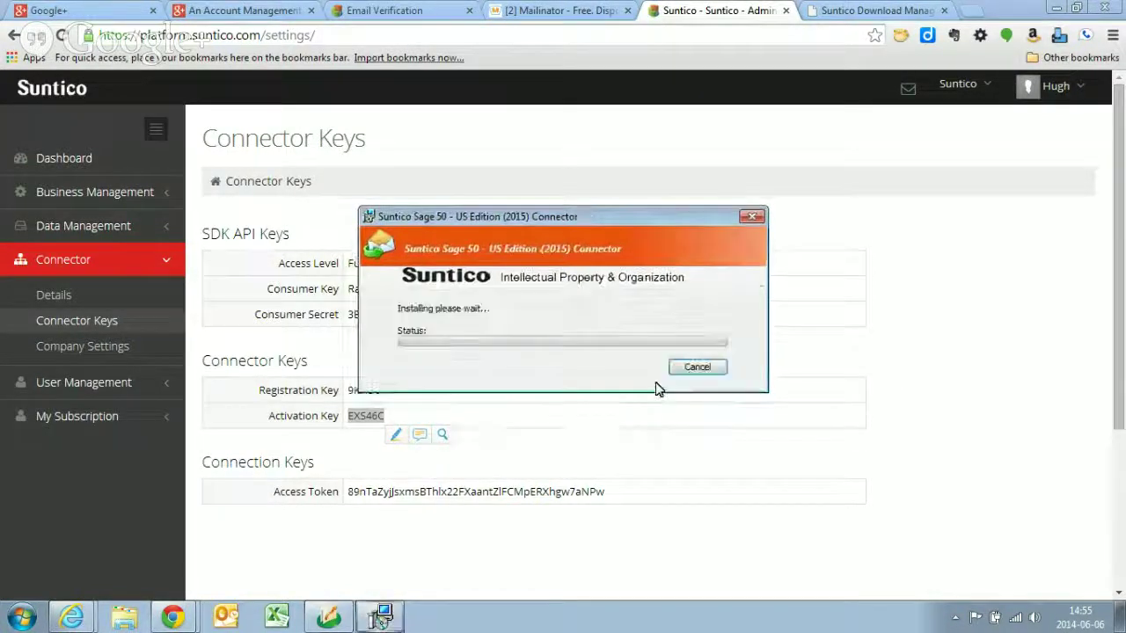
{"action": "left_click", "coordinate": [332, 619]}
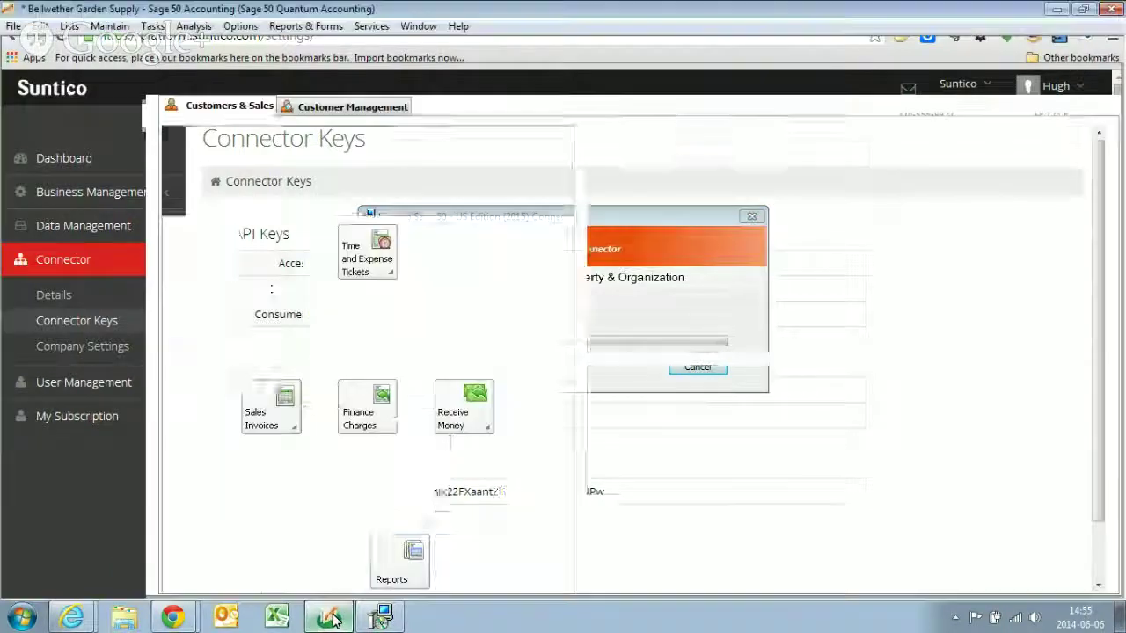
- Check in Sage 50's About box that the installed build is 22.0.00.0106
{"action": "left_click", "coordinate": [457, 27]}
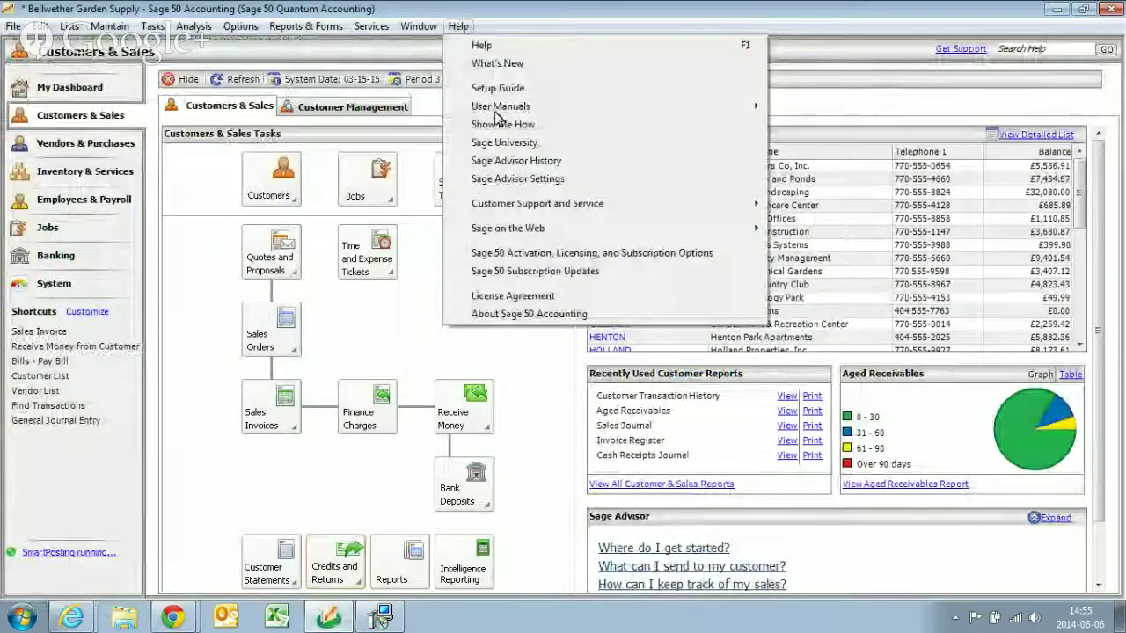
{"action": "left_click", "coordinate": [508, 320]}
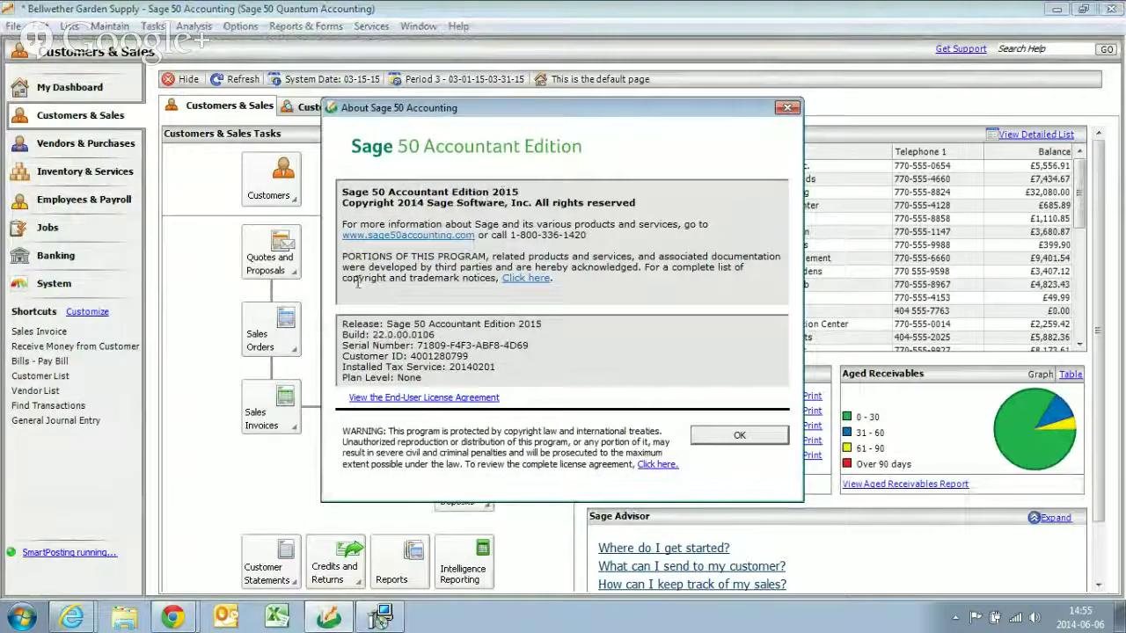
{"action": "left_click_drag", "start_coordinate": [371, 335], "coordinate": [434, 336]}
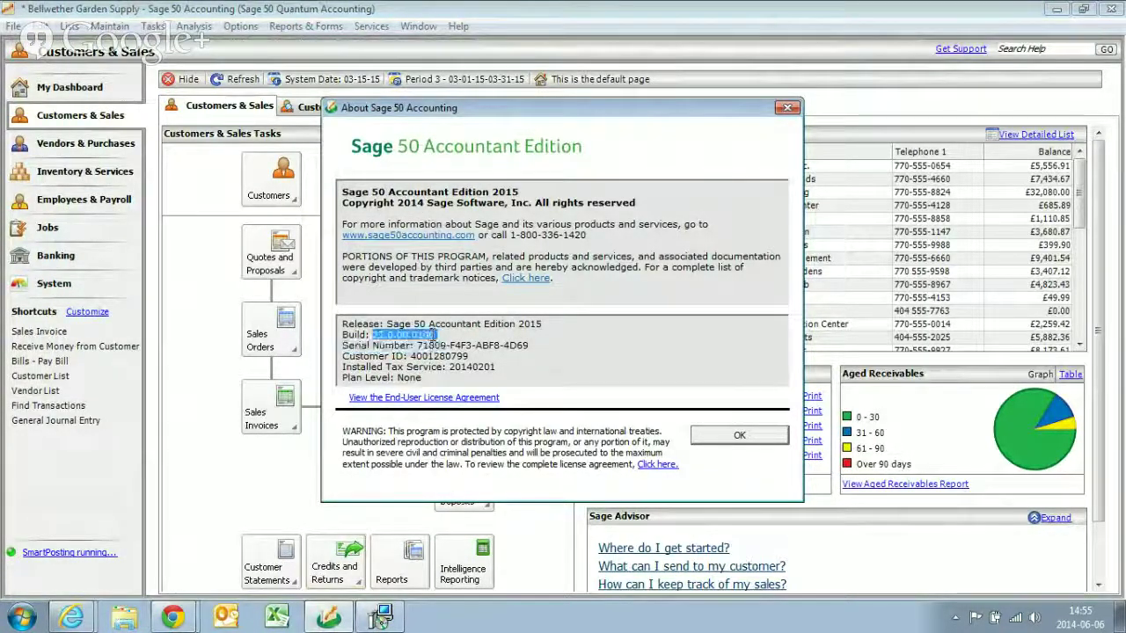
{"action": "left_click", "coordinate": [788, 113]}
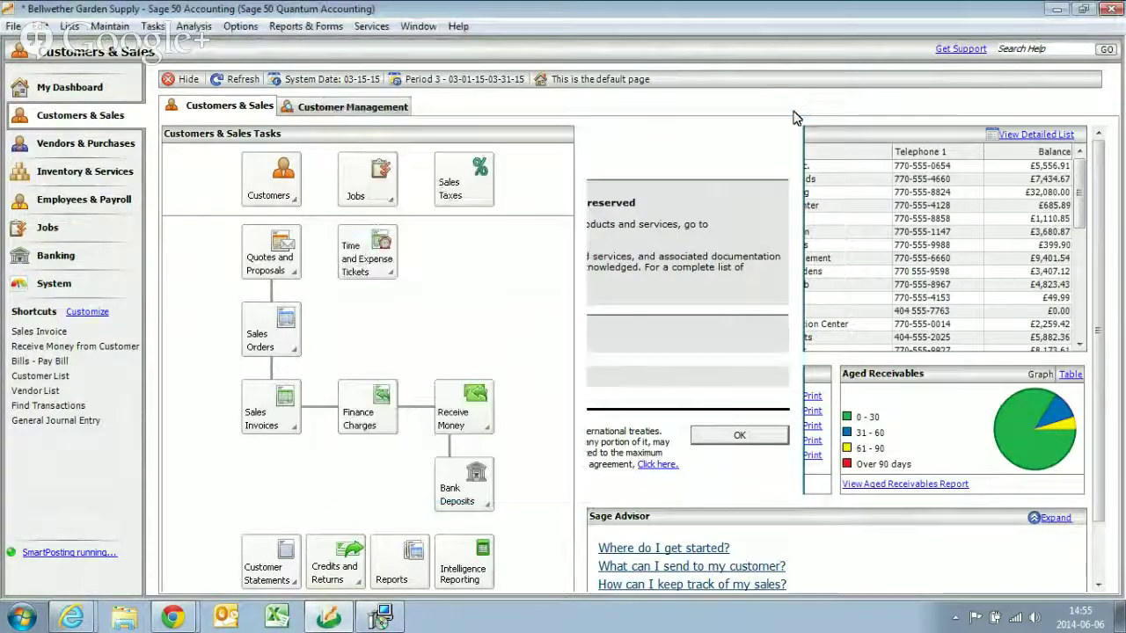
- Bring the connector installer back up, then return to Suntico's Connector Keys page in Chrome
{"action": "left_click", "coordinate": [402, 623]}
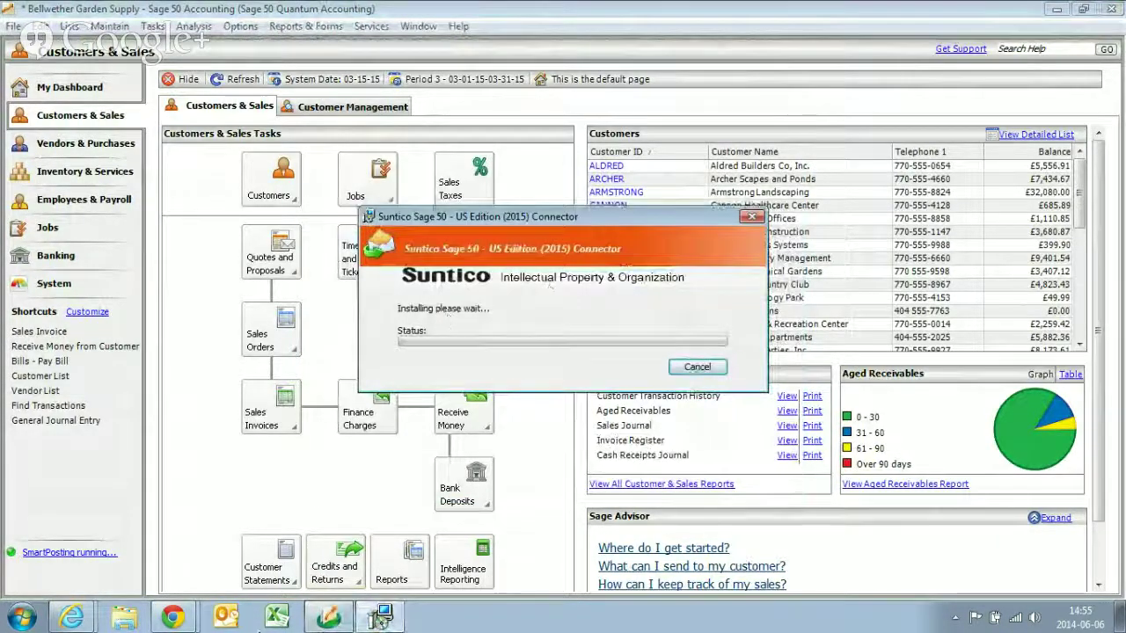
{"action": "mouse_move", "coordinate": [179, 603]}
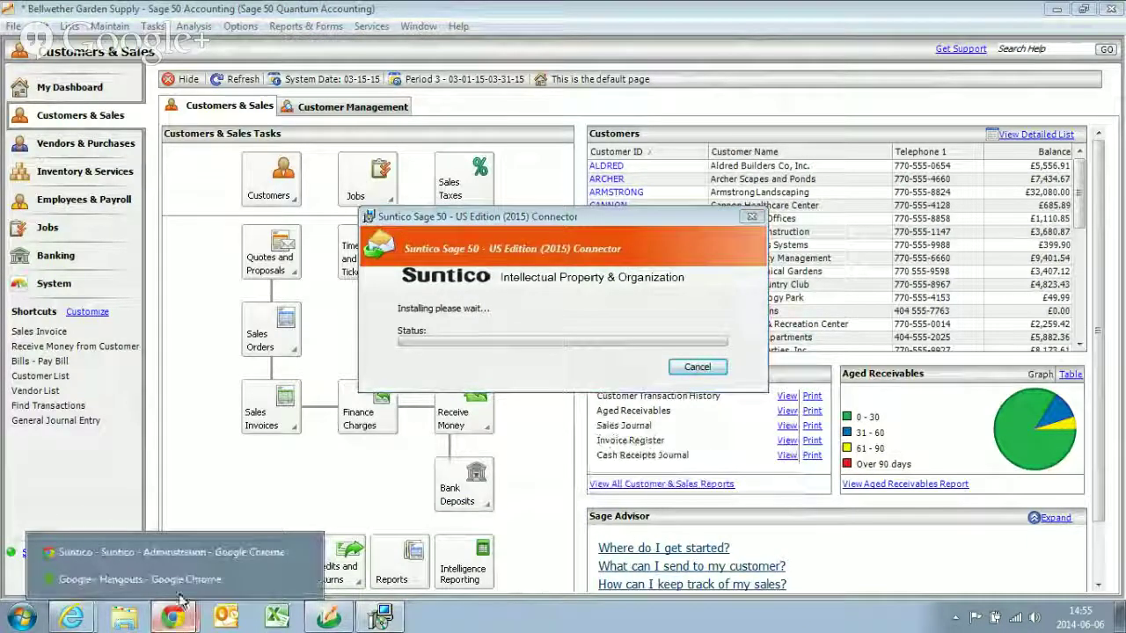
{"action": "left_click", "coordinate": [186, 554]}
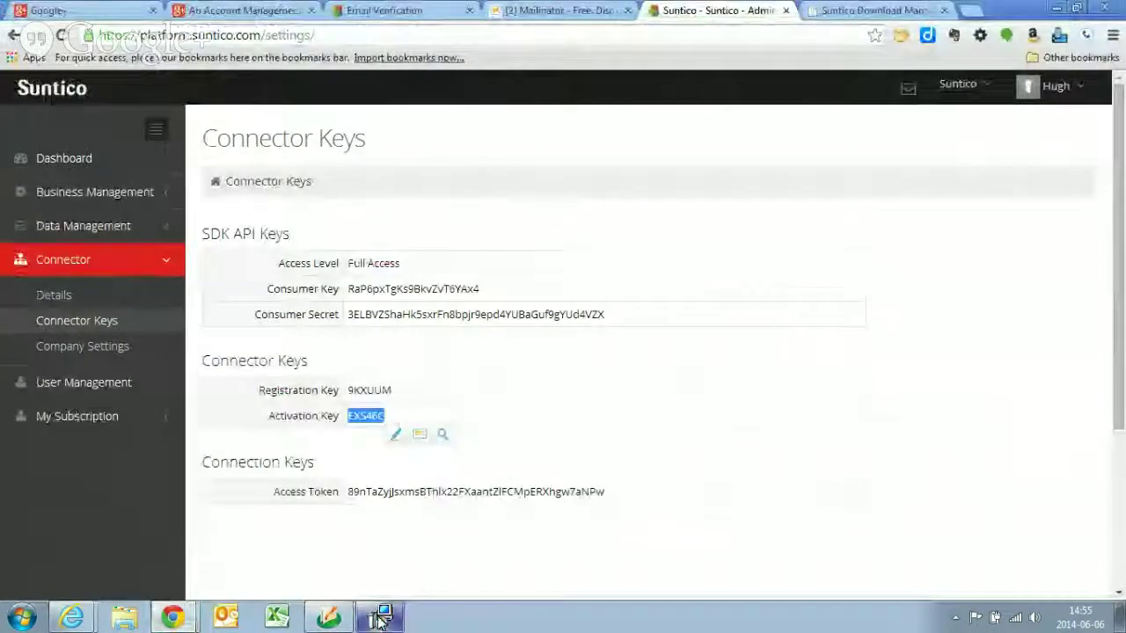
- Show Suntico's Dashboard with the trial tile and check on the connector installer's progress
{"action": "left_click", "coordinate": [70, 160]}
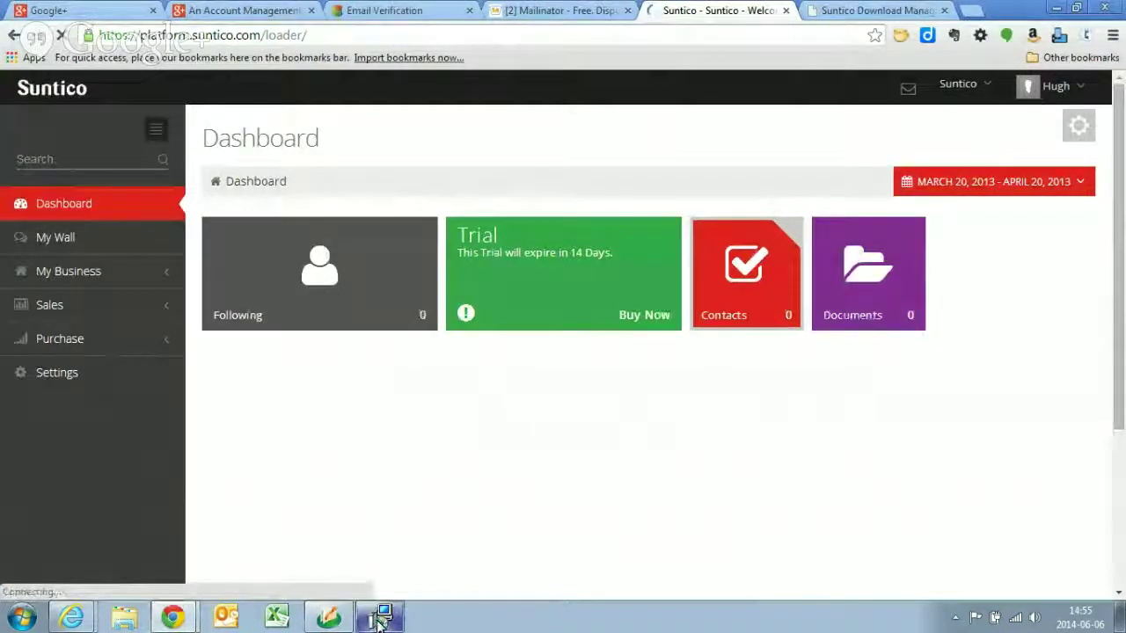
{"action": "left_click", "coordinate": [380, 618]}
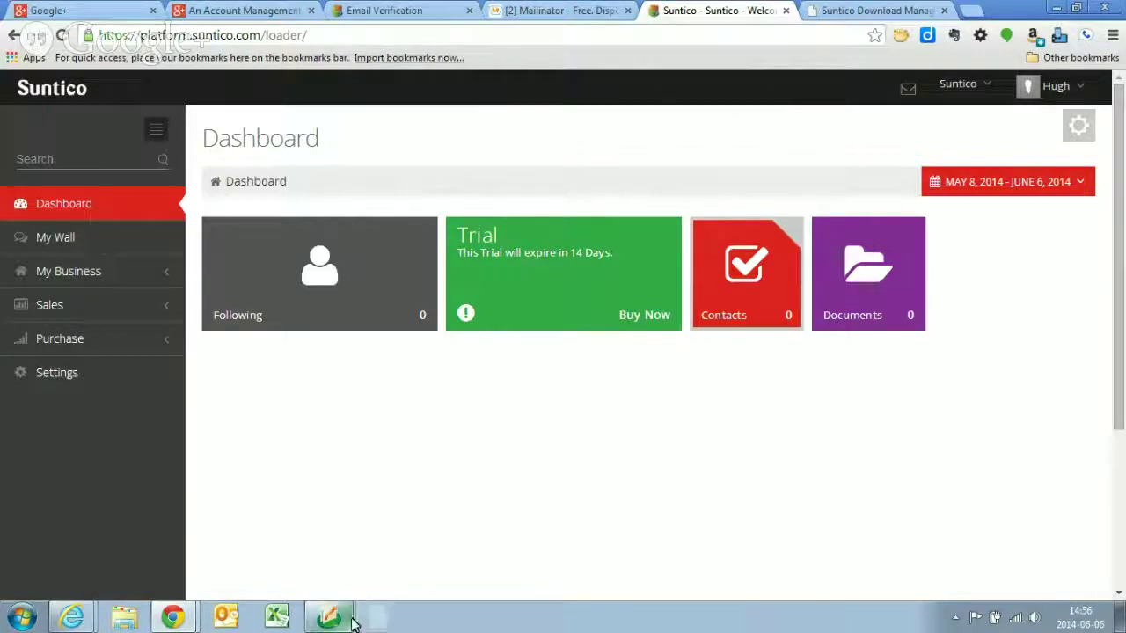
- In the connector's Company Selection, connect to the Sage server and link Bellwether Garden Supply
{"action": "left_click", "coordinate": [378, 620]}
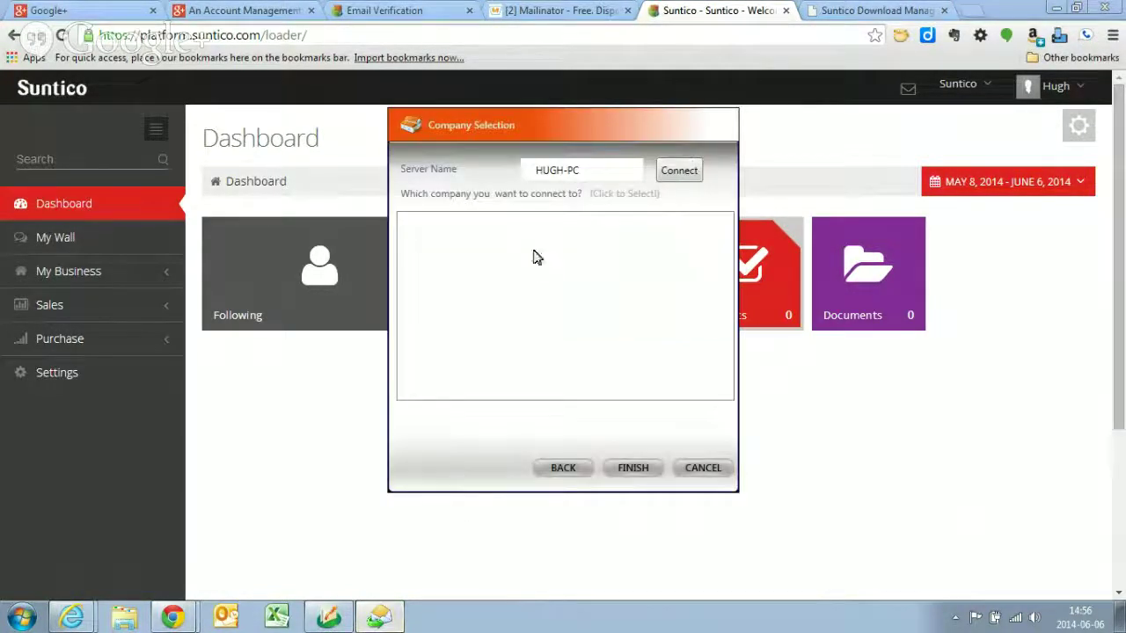
{"action": "left_click", "coordinate": [679, 170]}
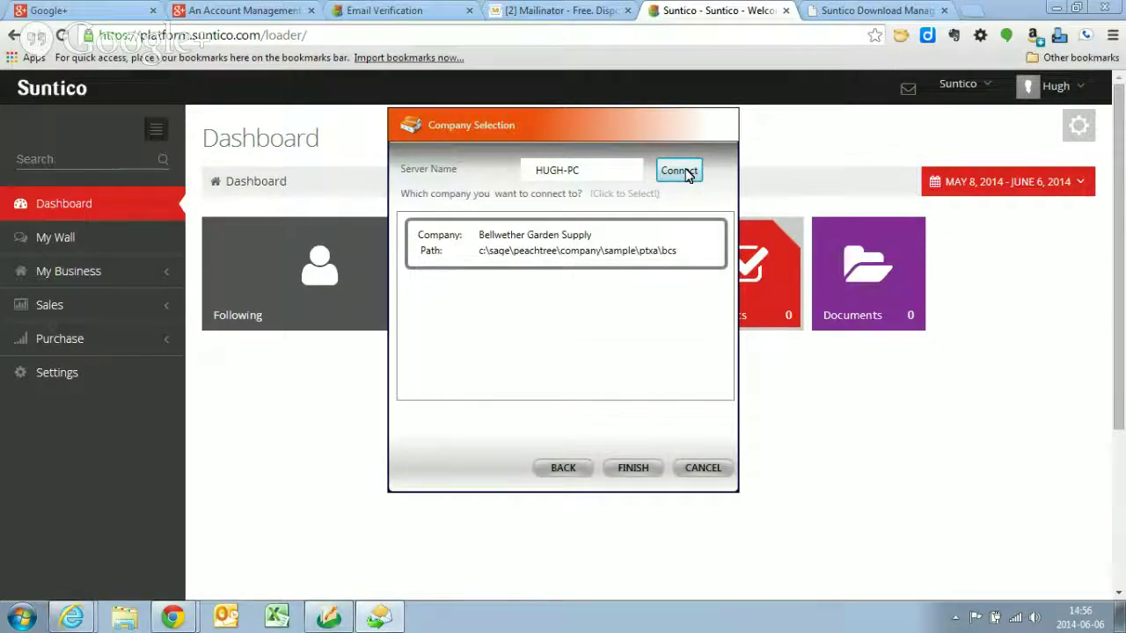
{"action": "left_click", "coordinate": [535, 243]}
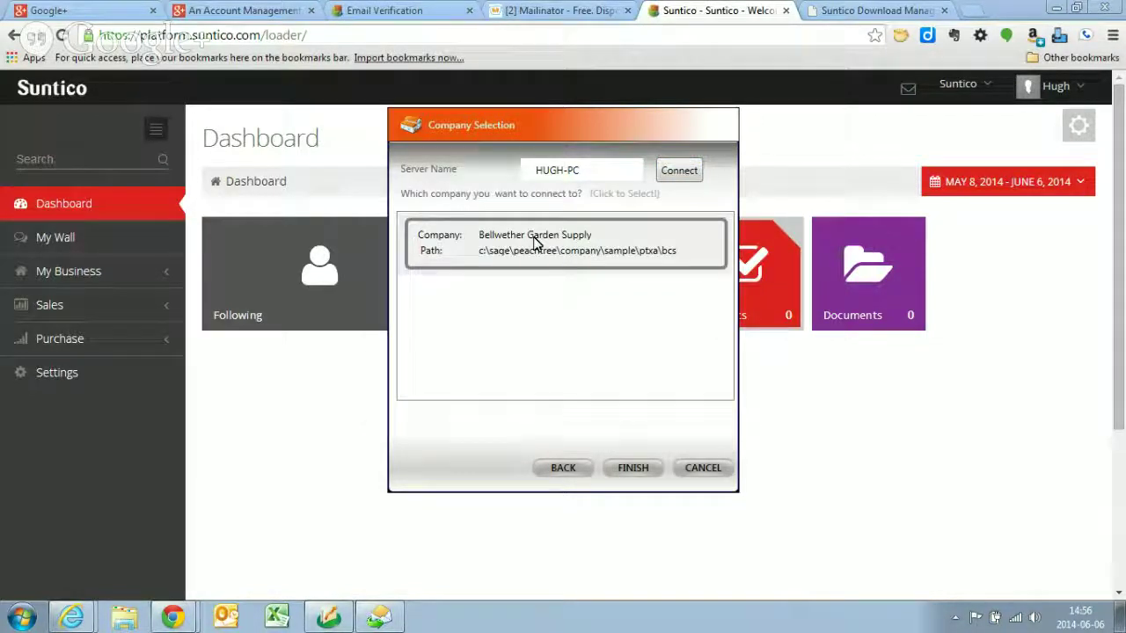
{"action": "left_click", "coordinate": [645, 472]}
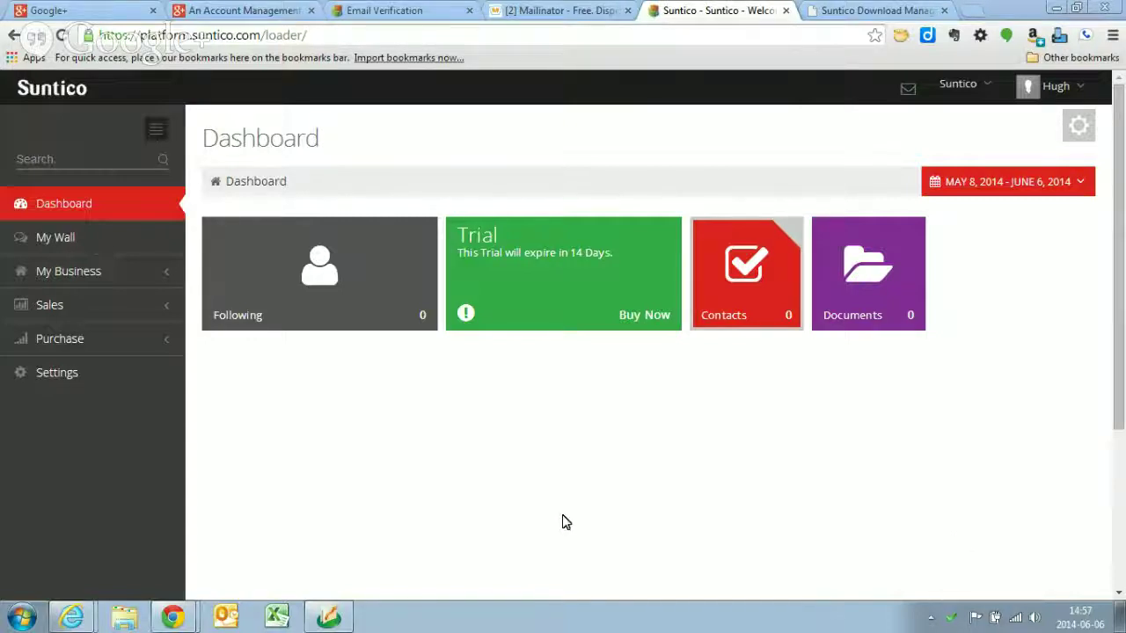
- Expand Sales and Purchase, then show the connector status window with Bellwether Garden Supply active
{"action": "left_click", "coordinate": [136, 306]}
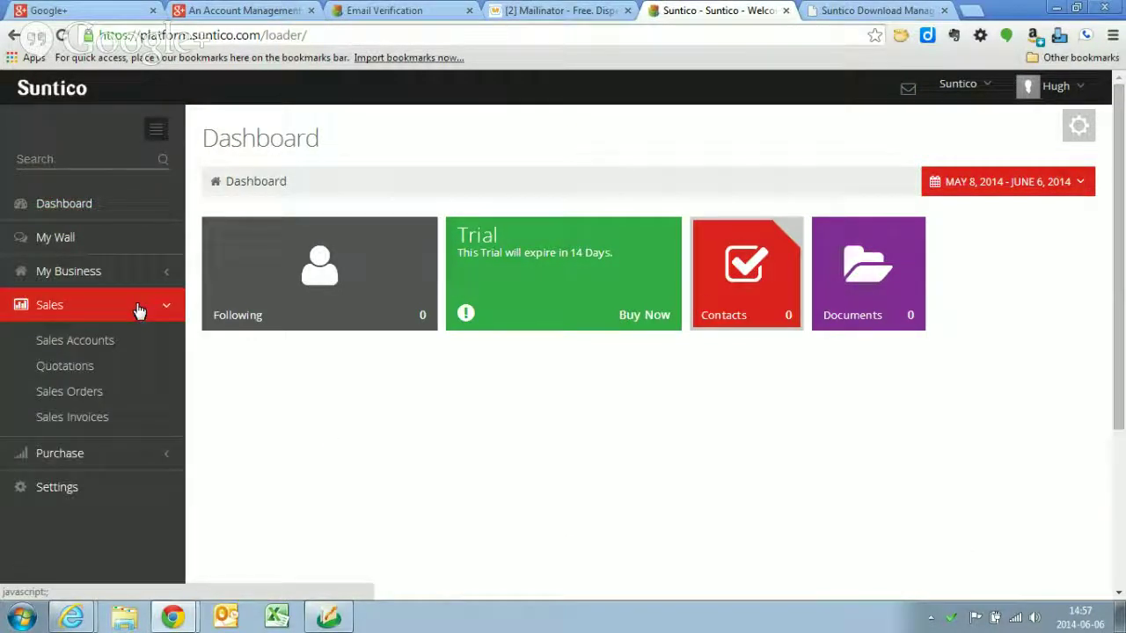
{"action": "left_click", "coordinate": [78, 455]}
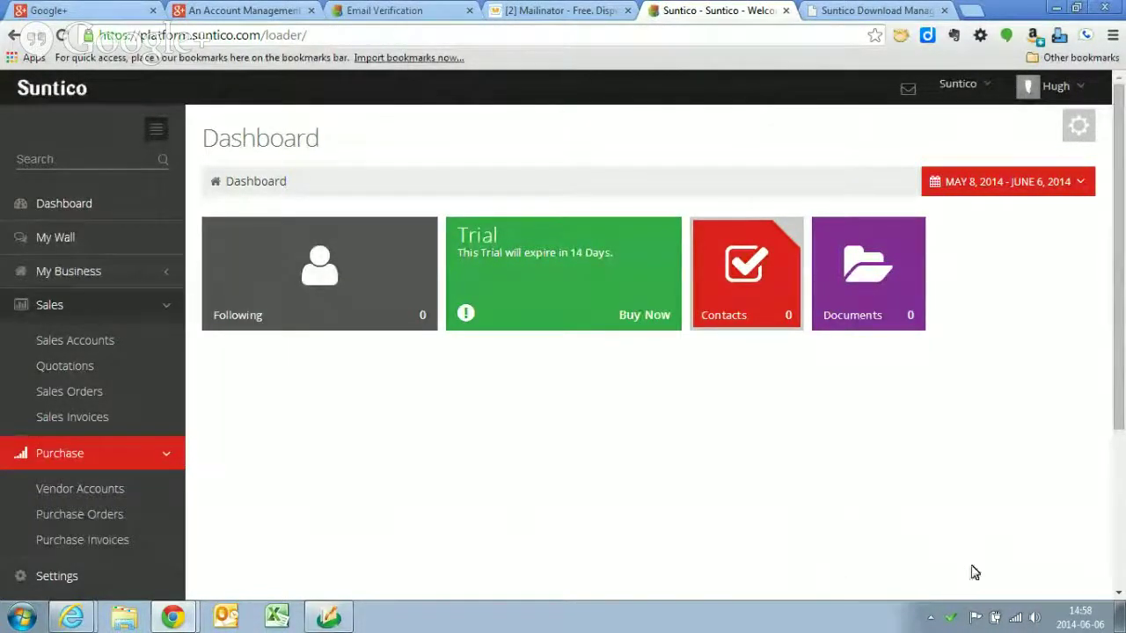
{"action": "left_click", "coordinate": [949, 620]}
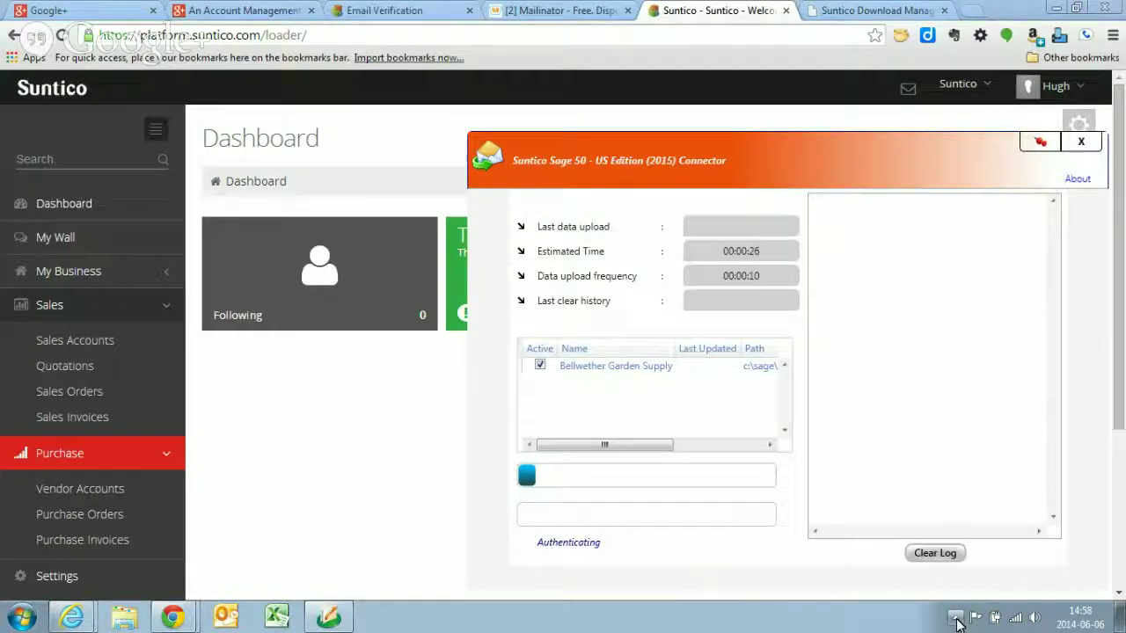
- Close the connector window, select the Suntico company in the header, and reopen the connector from the tray
{"action": "left_click", "coordinate": [390, 409]}
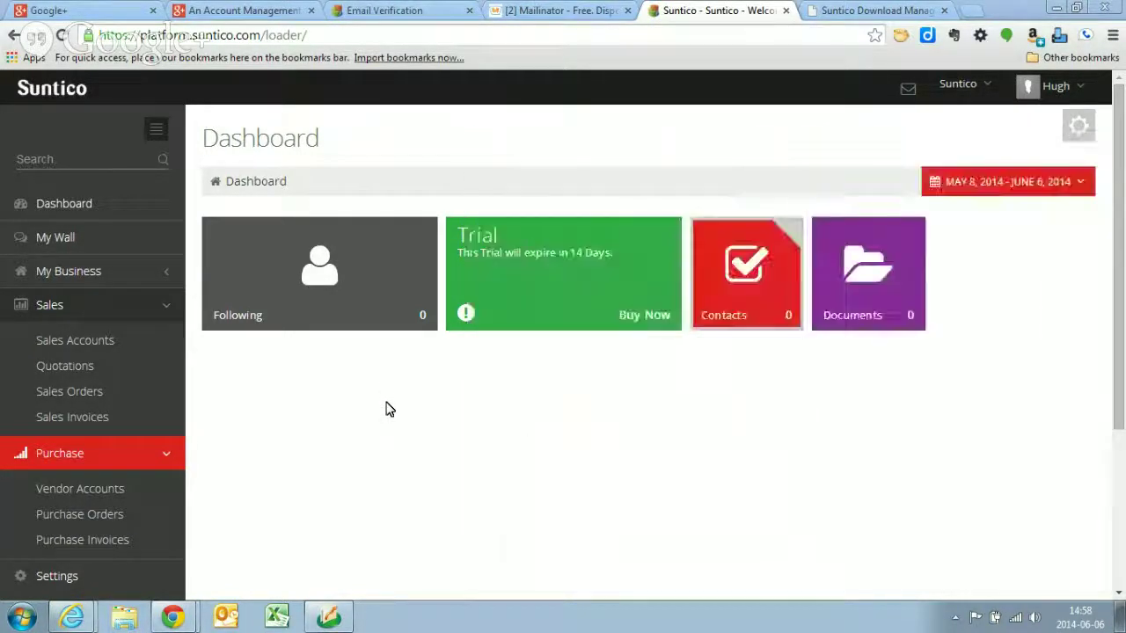
{"action": "left_click", "coordinate": [988, 92]}
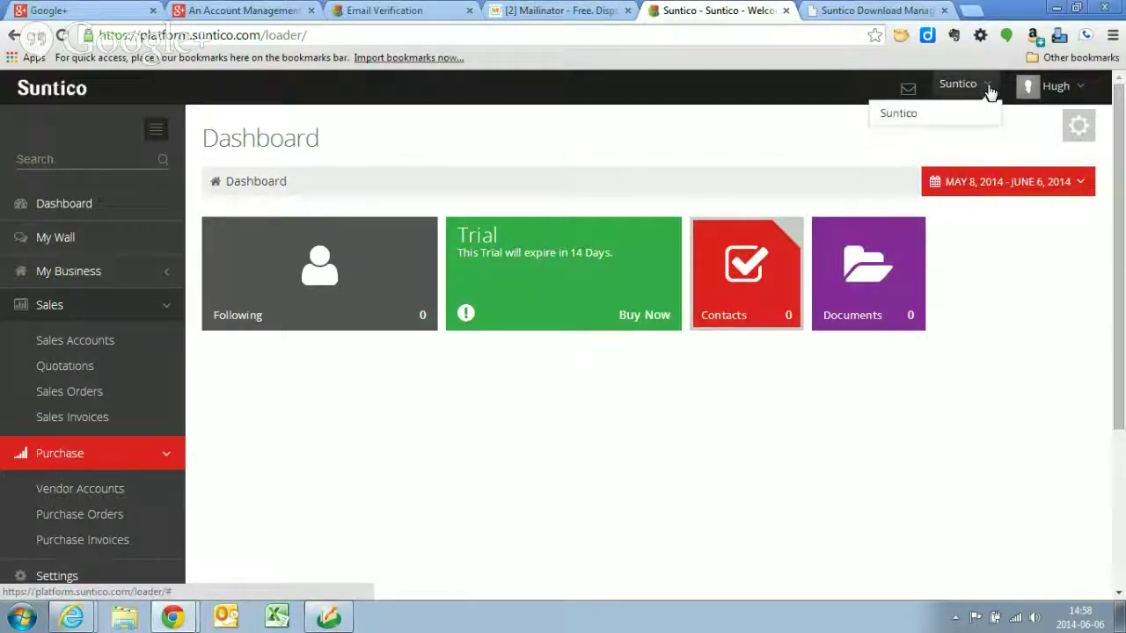
{"action": "left_click", "coordinate": [827, 145]}
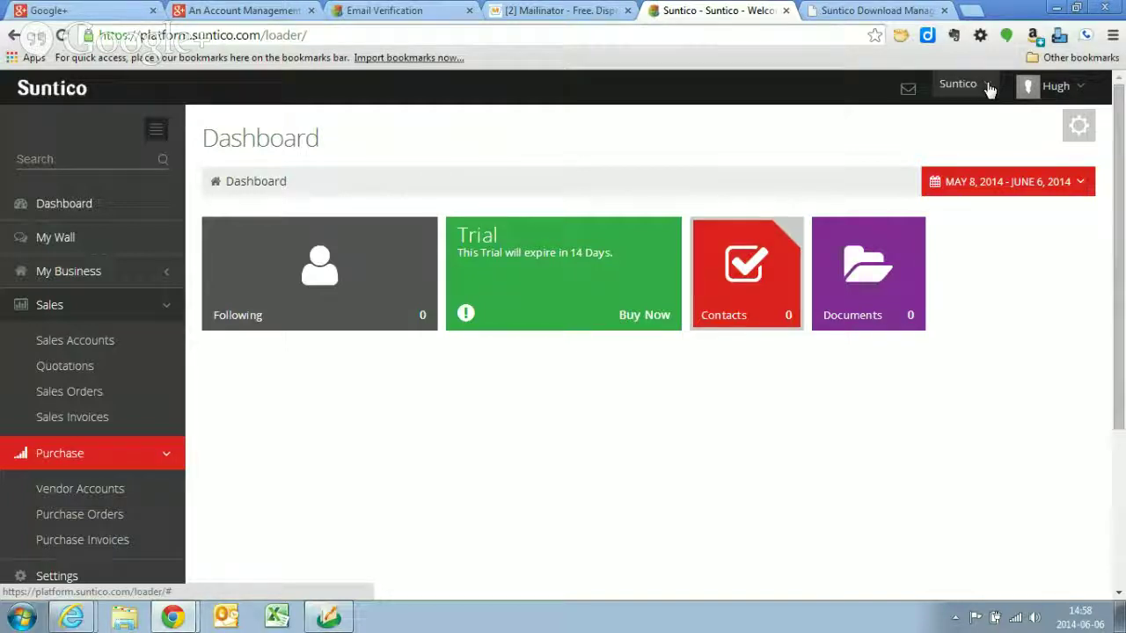
{"action": "left_click", "coordinate": [989, 86]}
{"action": "left_click", "coordinate": [989, 85]}
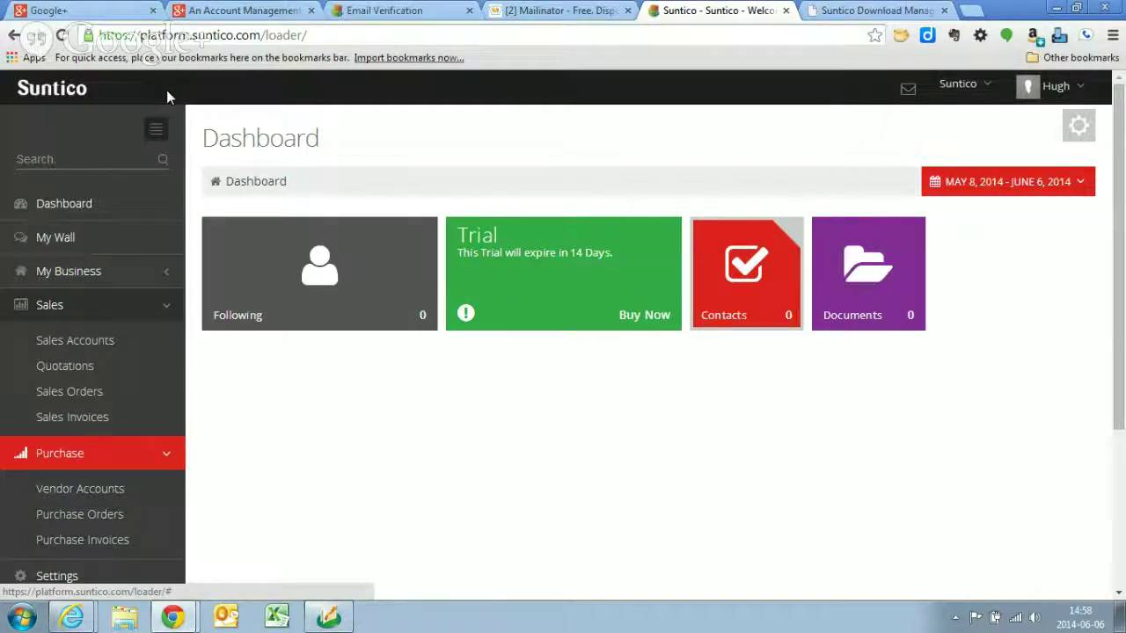
{"action": "left_click", "coordinate": [955, 618]}
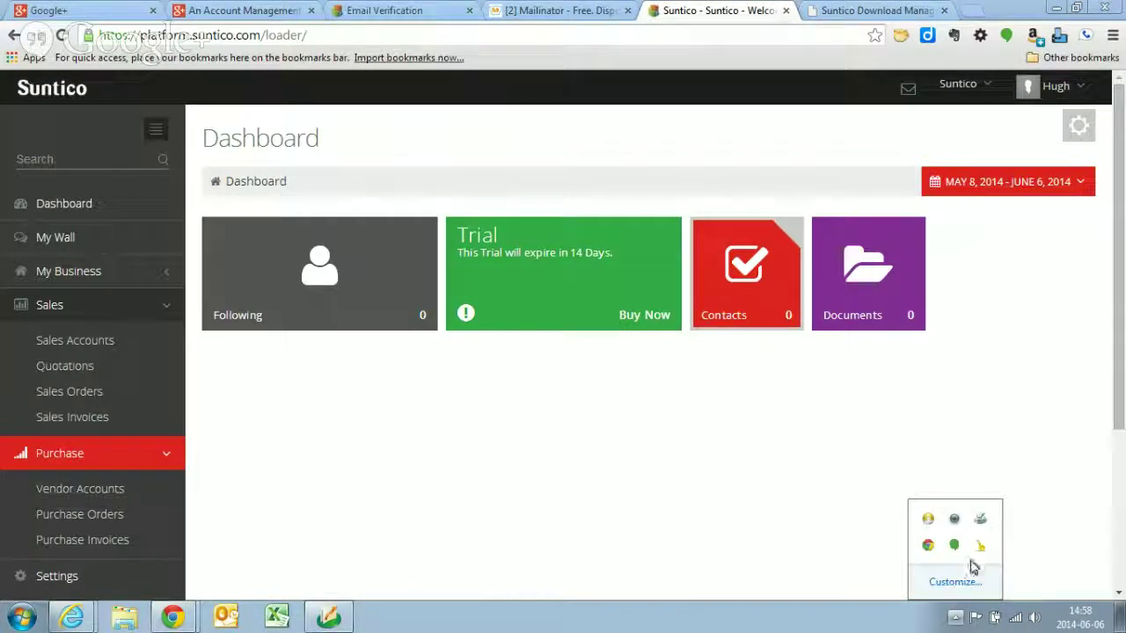
{"action": "left_click", "coordinate": [982, 547]}
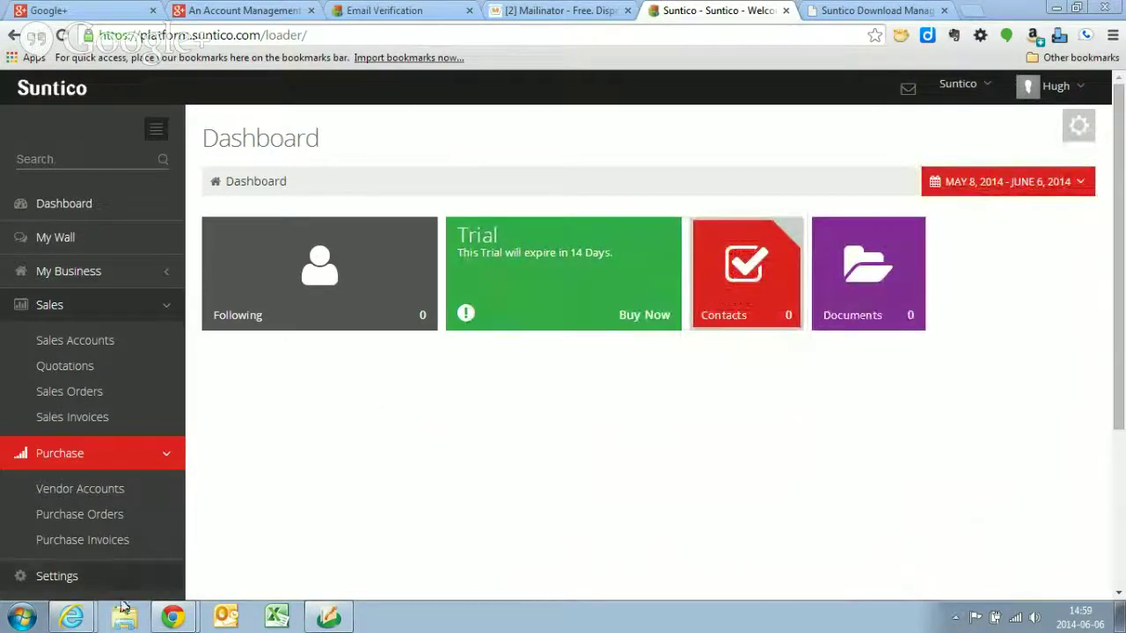
- Open Settings and expand the Connector options to reach its Company Settings page
{"action": "left_click", "coordinate": [58, 578]}
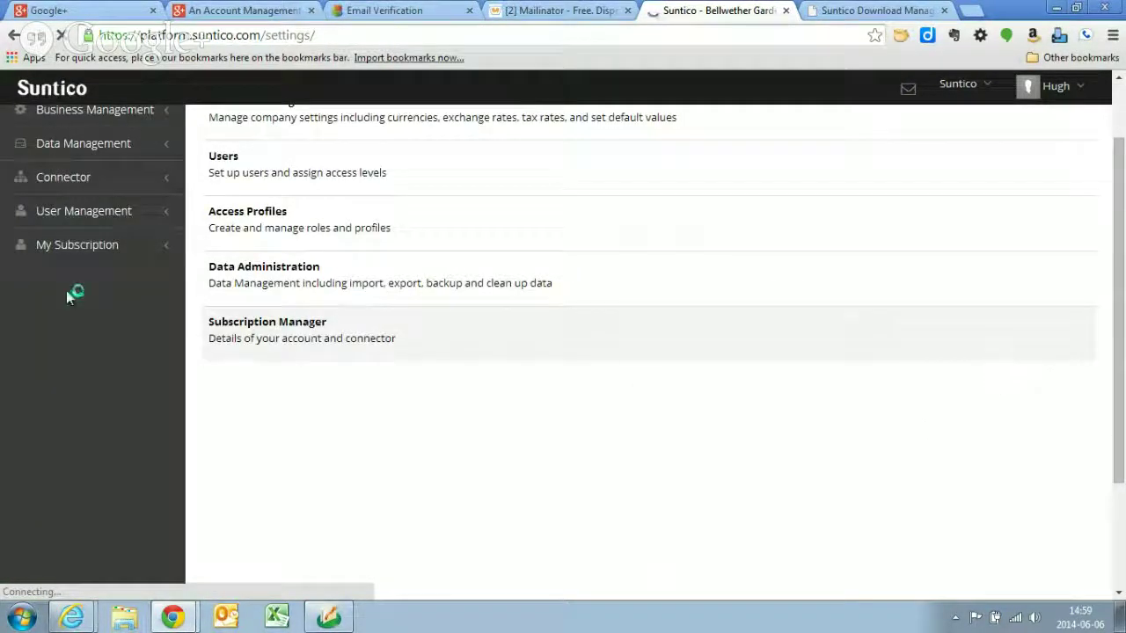
{"action": "scroll", "coordinate": [93, 188], "scroll_direction": "up", "scroll_amount": 1}
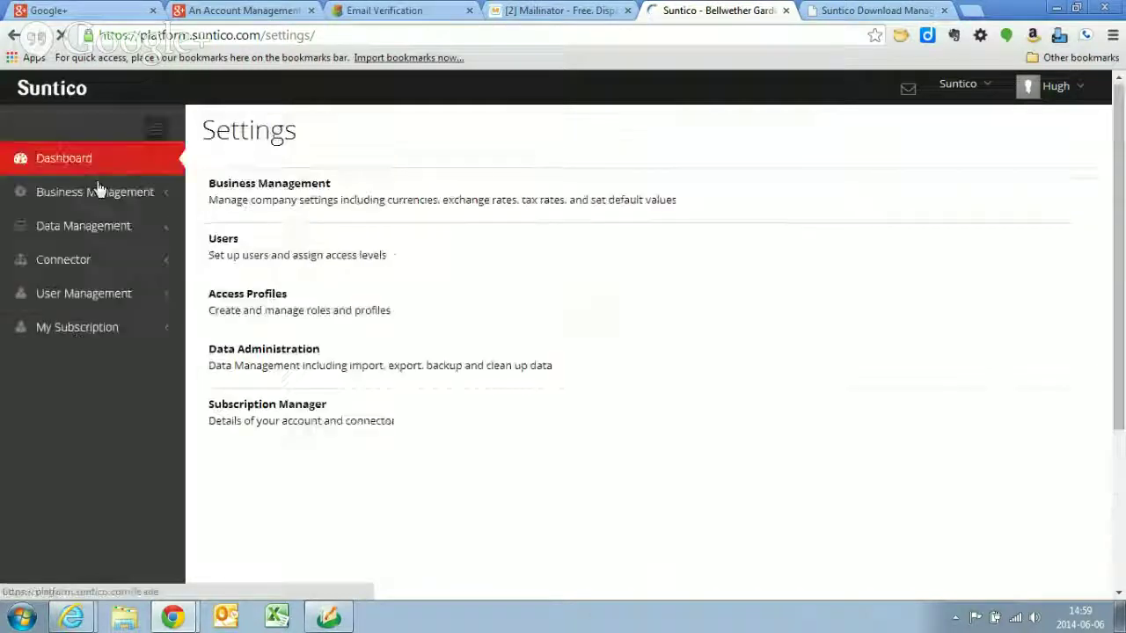
{"action": "left_click", "coordinate": [124, 296]}
{"action": "left_click", "coordinate": [68, 268]}
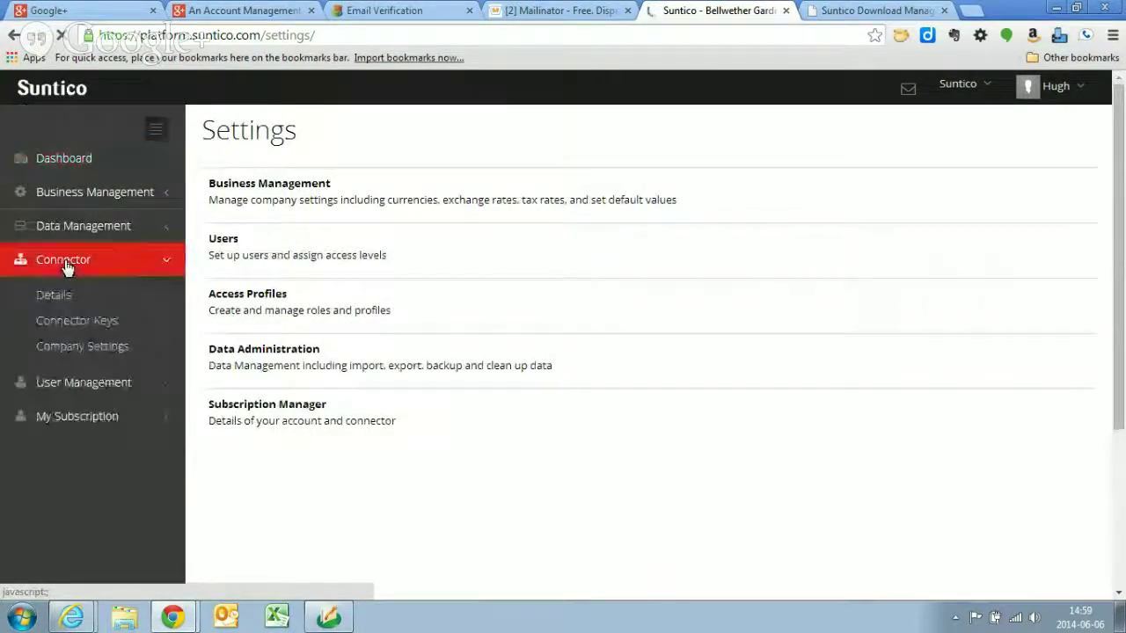
{"action": "left_click", "coordinate": [85, 346]}
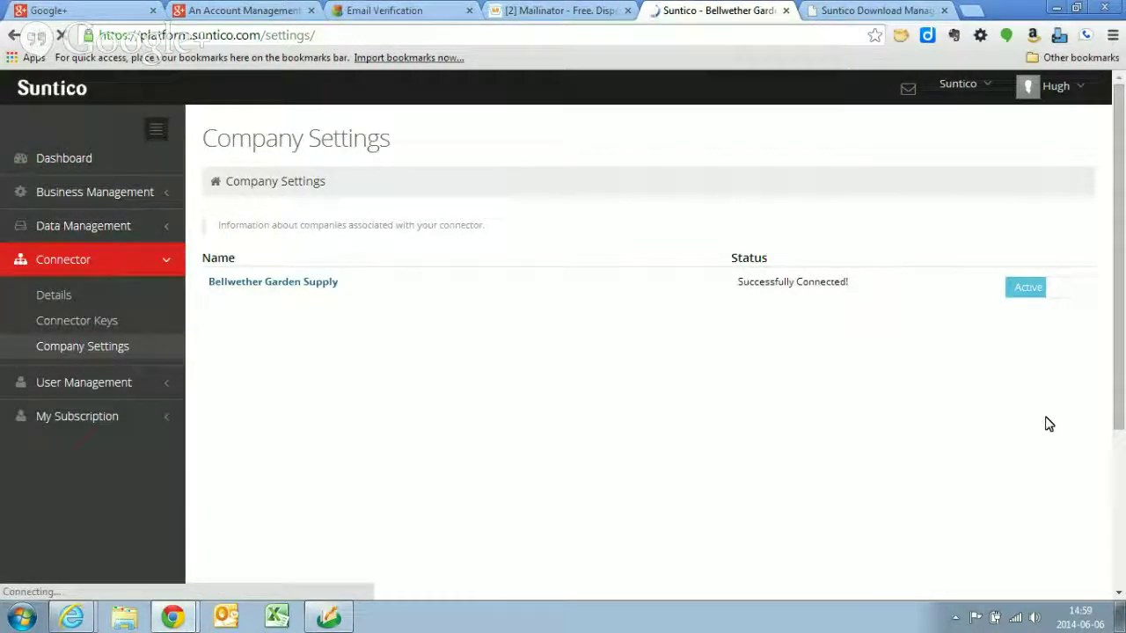
- Leave the connector's Time Interval at Live, then return to Company Settings
{"action": "left_click", "coordinate": [51, 297]}
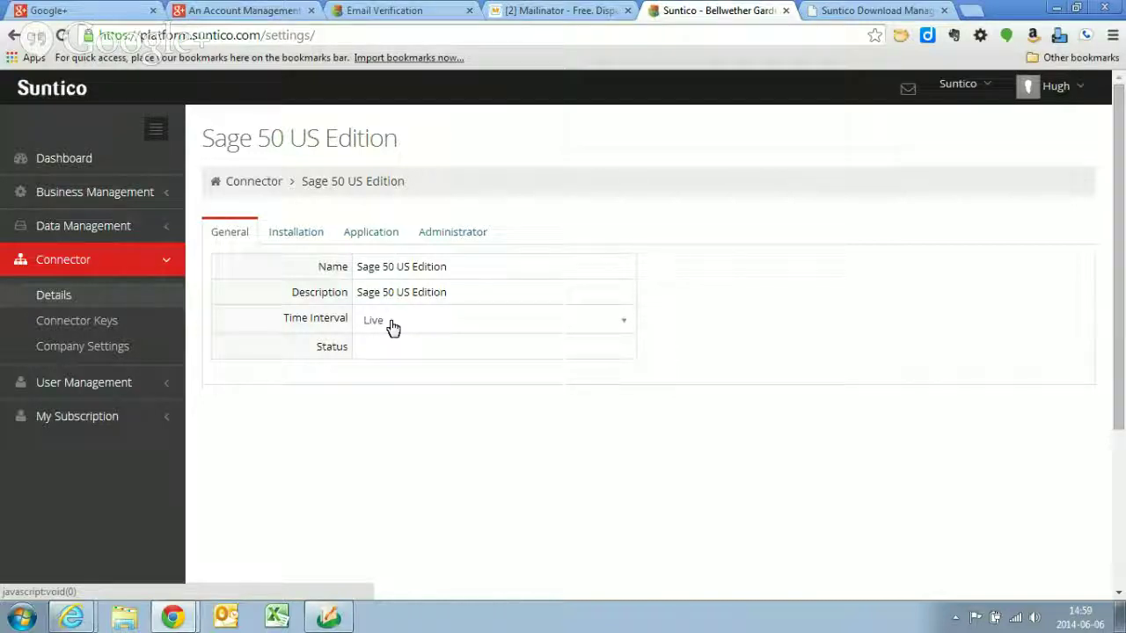
{"action": "left_click", "coordinate": [622, 327]}
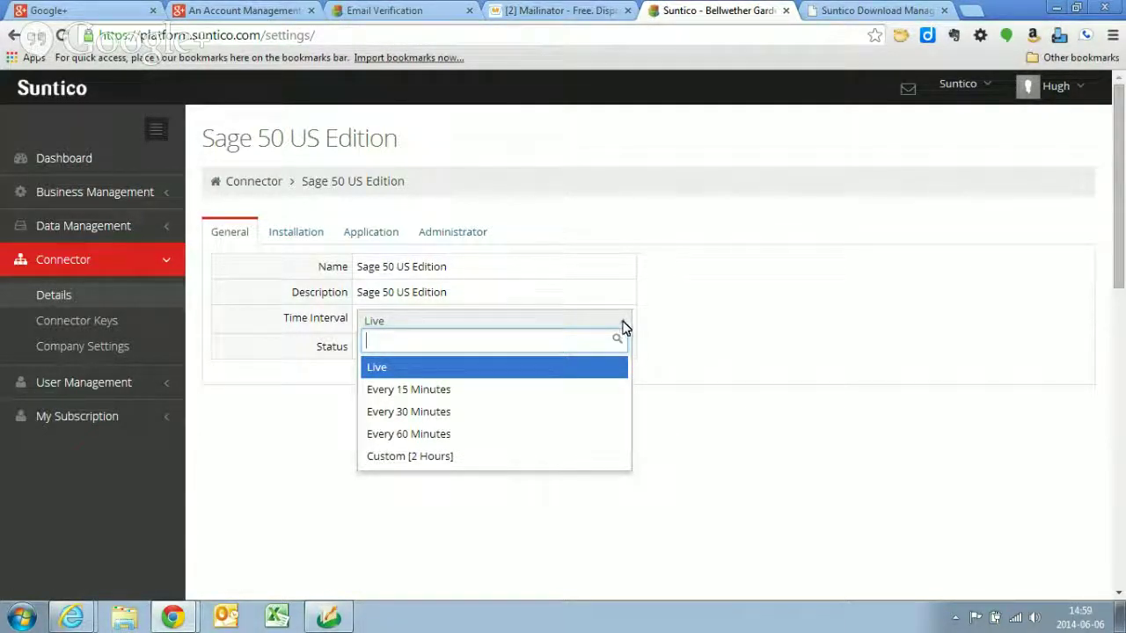
{"action": "left_click", "coordinate": [622, 327]}
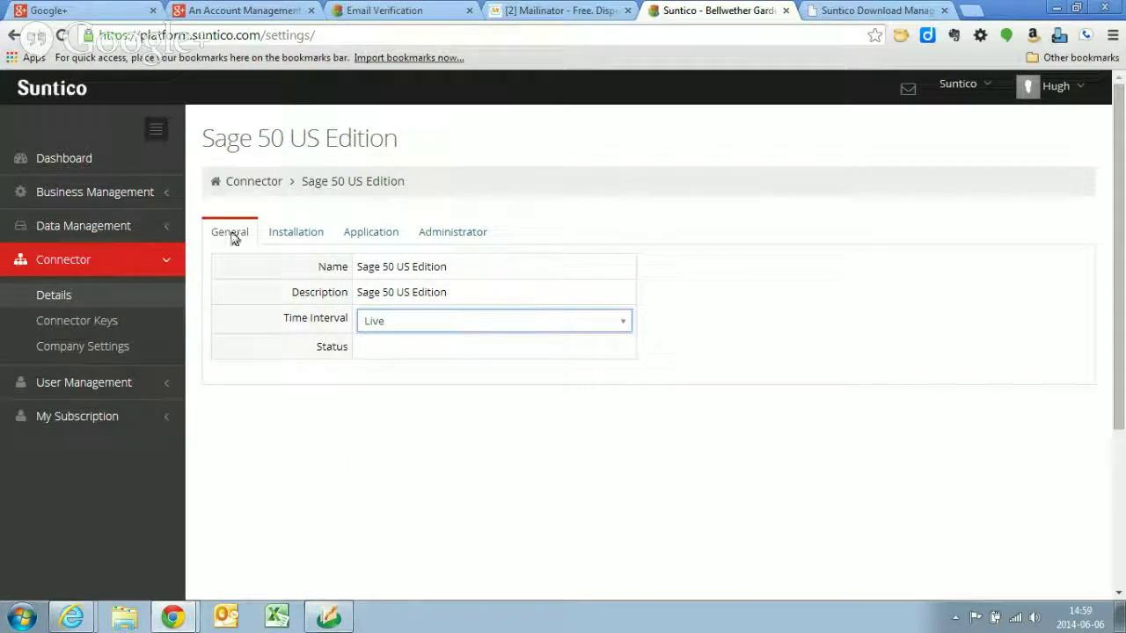
{"action": "left_click", "coordinate": [92, 348]}
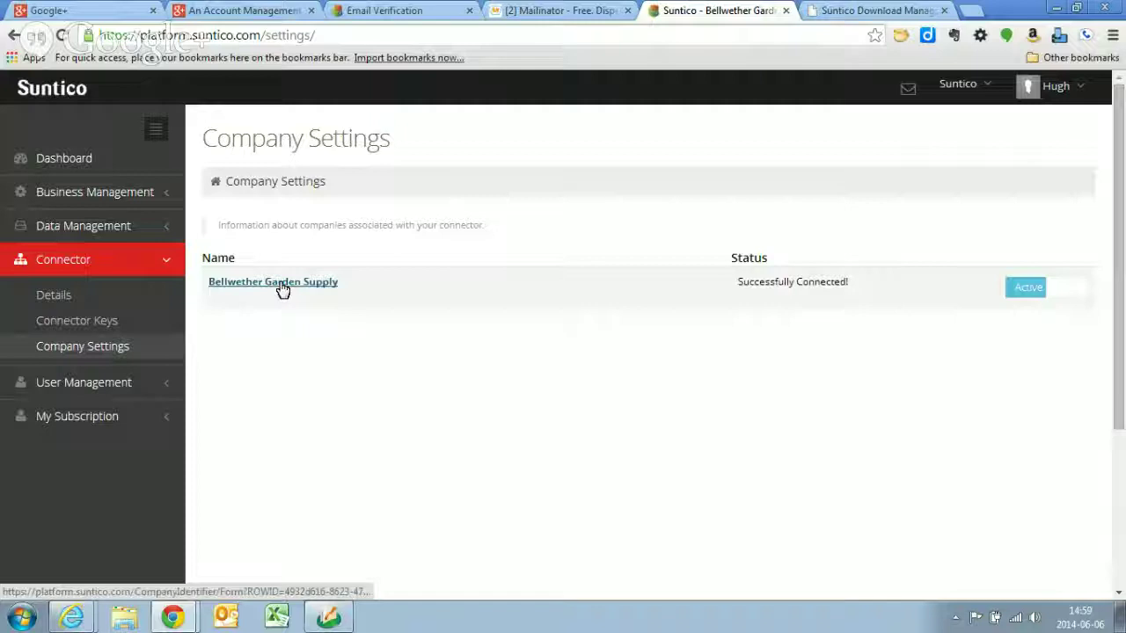
- Open Bellwether Garden Supply's details, review the Entities sync toggles, and return to General
{"action": "left_click", "coordinate": [281, 286]}
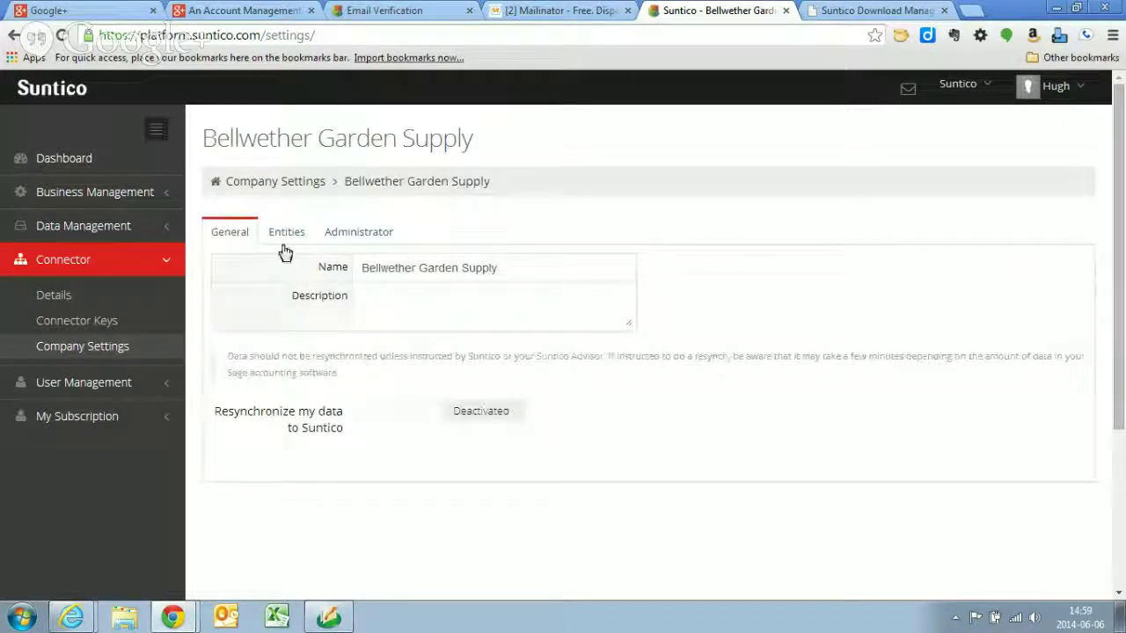
{"action": "left_click", "coordinate": [288, 237]}
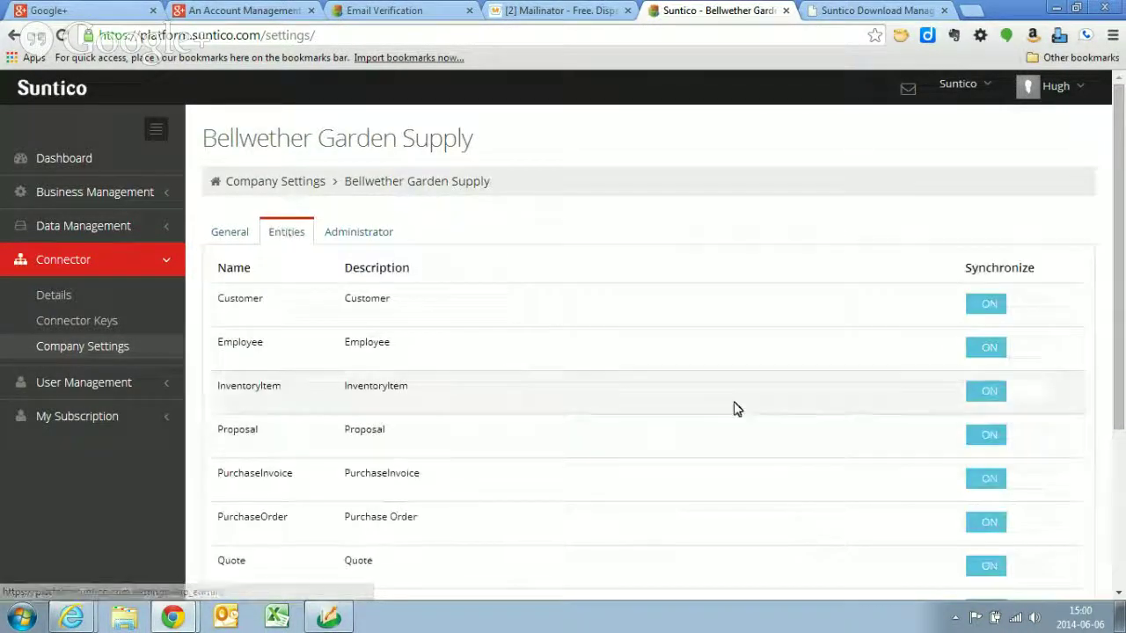
{"action": "scroll", "coordinate": [708, 369], "scroll_direction": "down", "scroll_amount": 3}
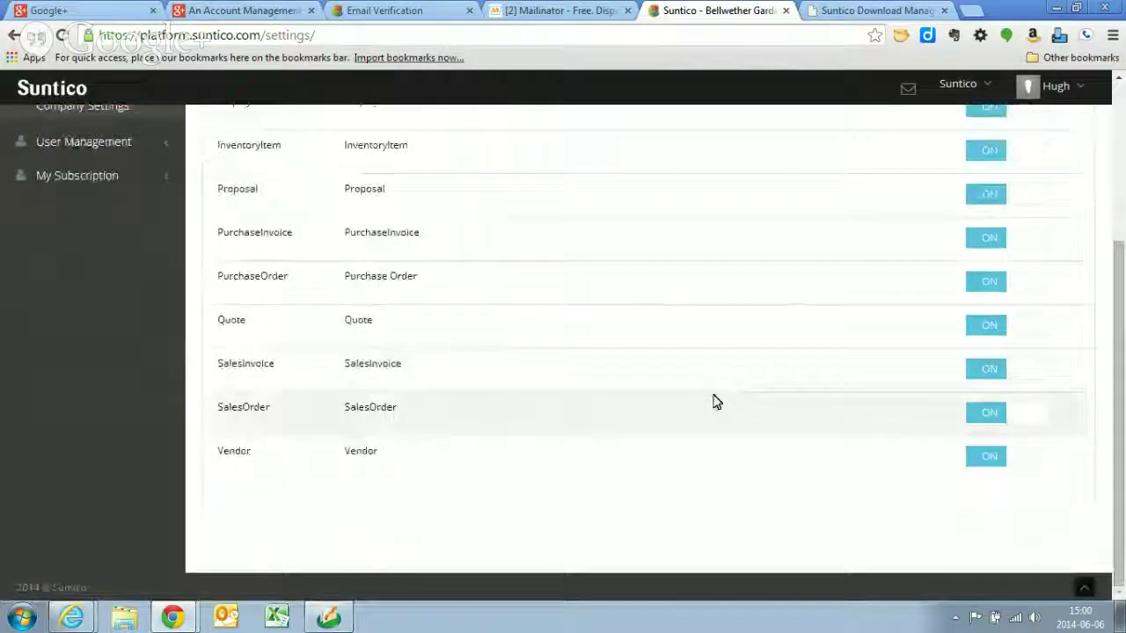
{"action": "scroll", "coordinate": [715, 402], "scroll_direction": "up", "scroll_amount": 3}
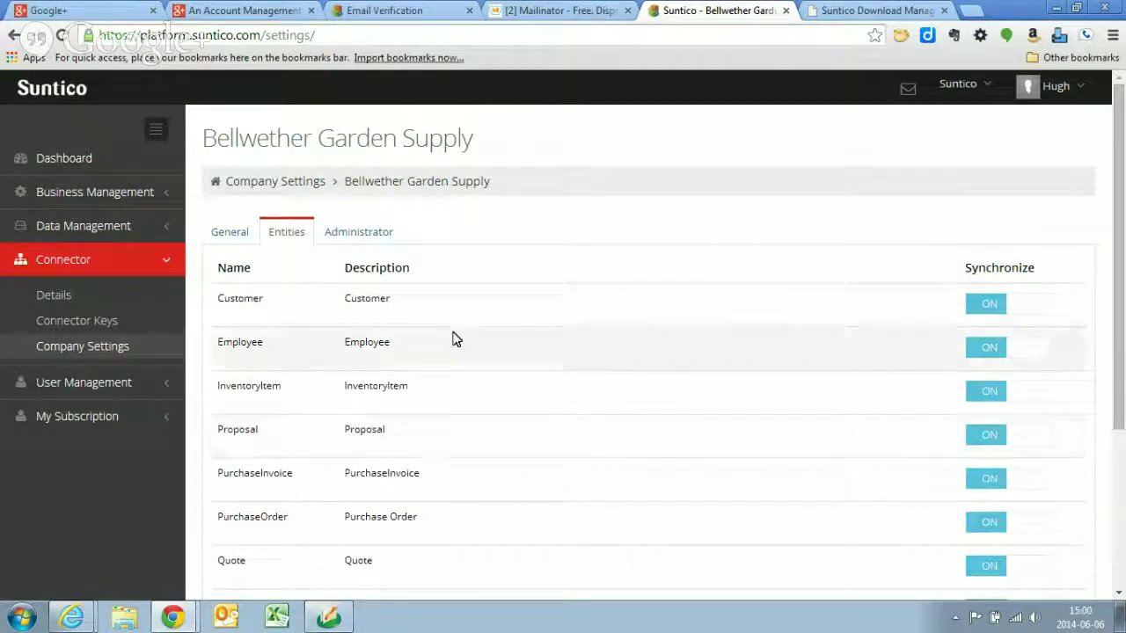
{"action": "left_click", "coordinate": [227, 236]}
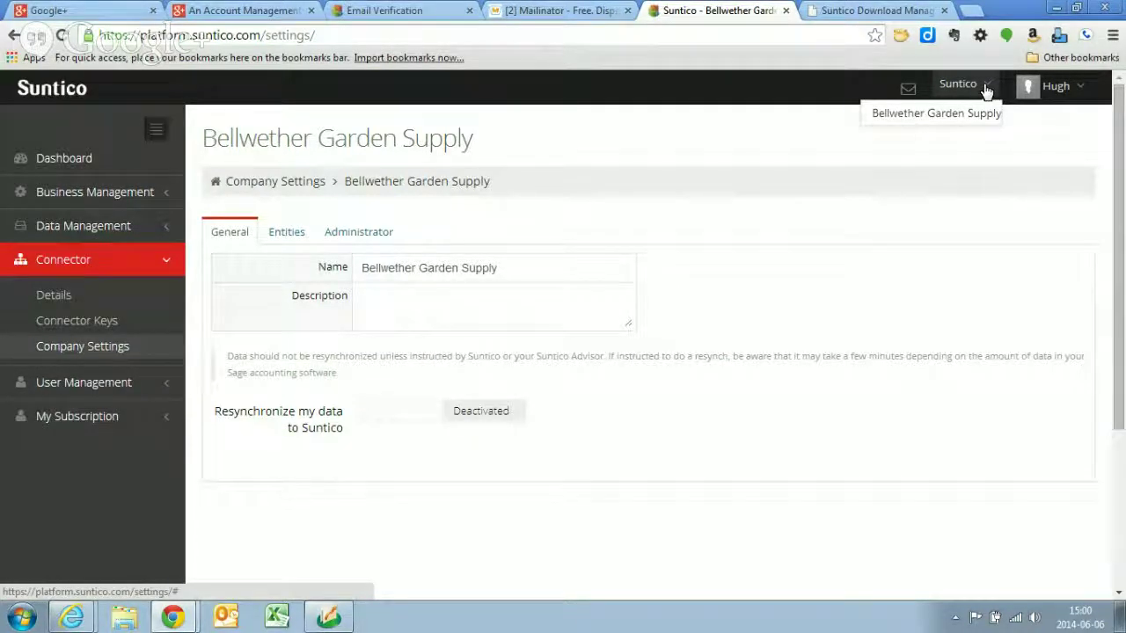
- Switch to Bellwether Garden Supply in the header, check the Sage 50 Connector, then open Settings
{"action": "left_click", "coordinate": [947, 115]}
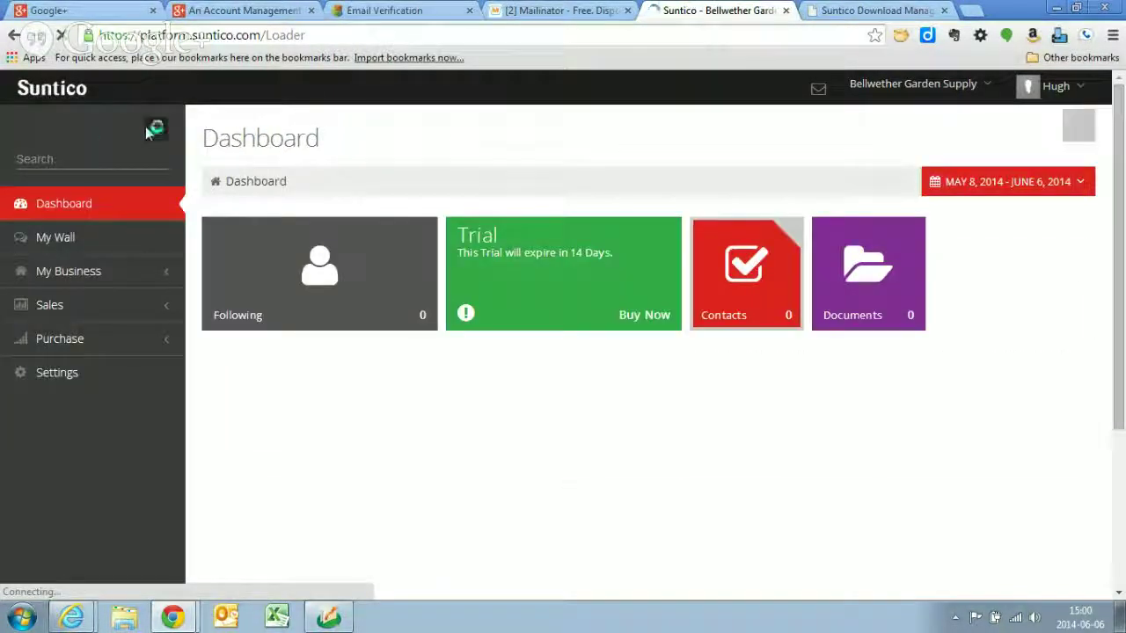
{"action": "left_click", "coordinate": [957, 618]}
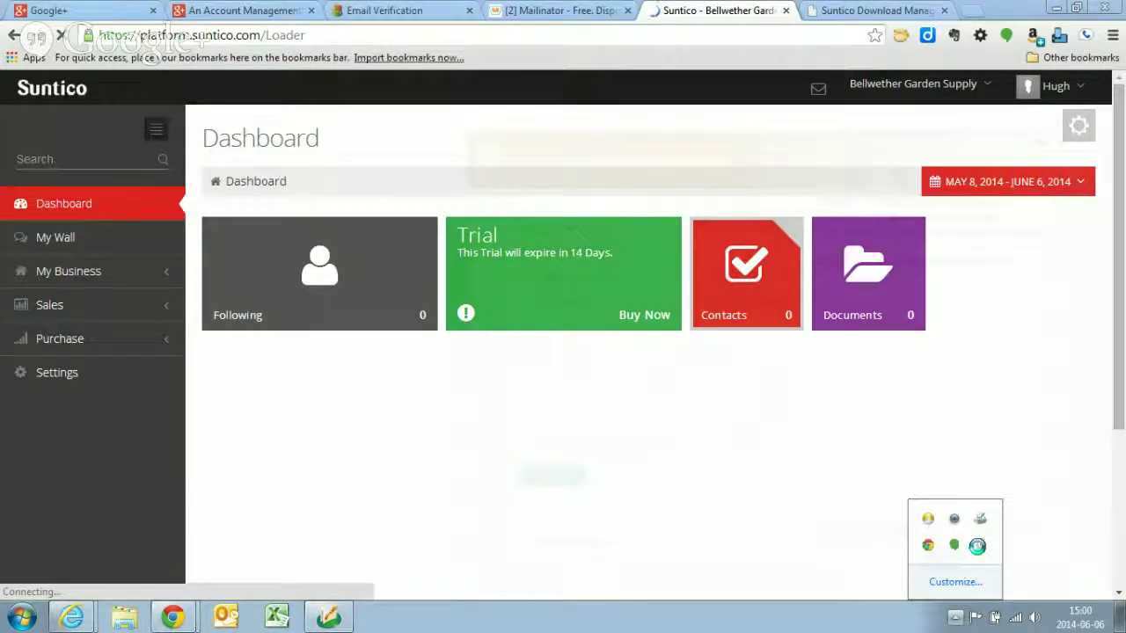
{"action": "left_click", "coordinate": [977, 547]}
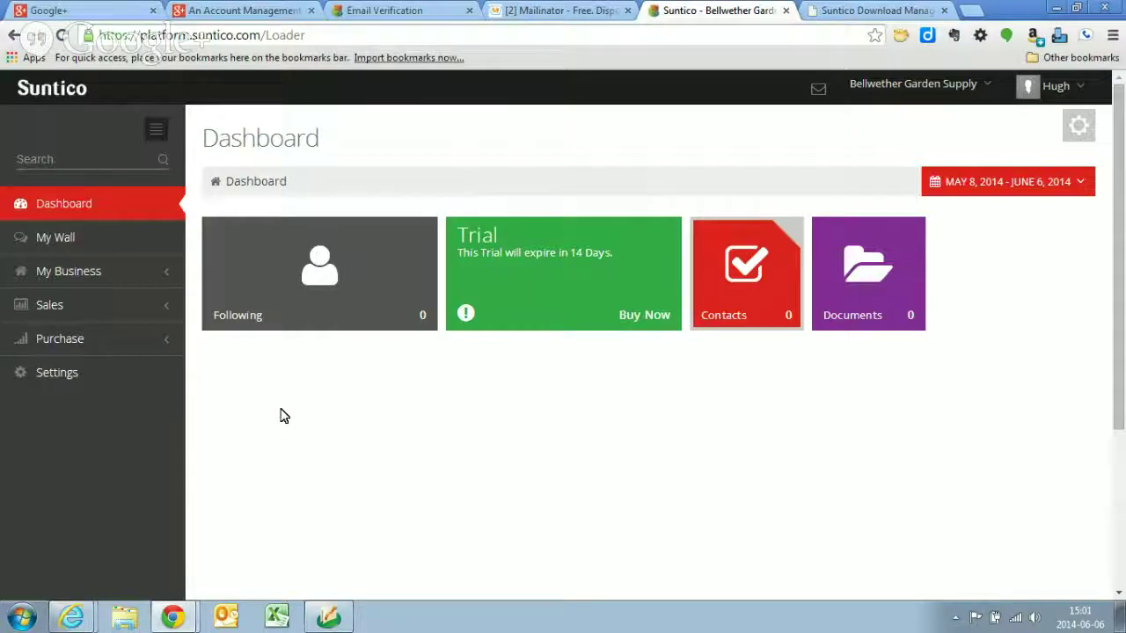
{"action": "left_click", "coordinate": [65, 375]}
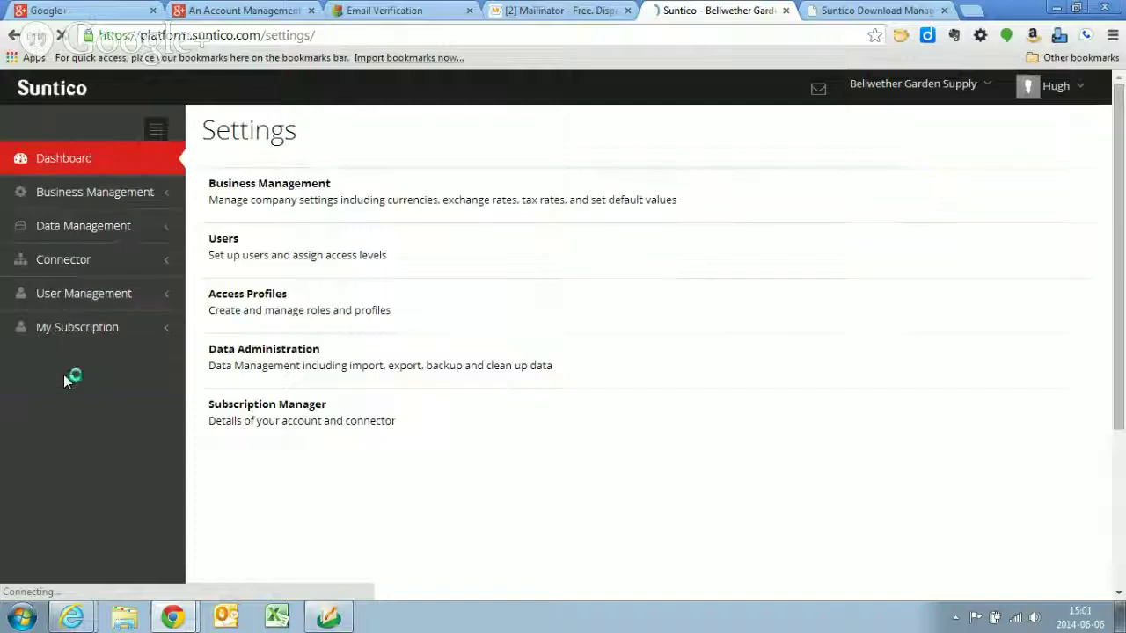
- Open Users under User Management and scroll through the synced Sage 50 contacts
{"action": "left_click", "coordinate": [73, 297]}
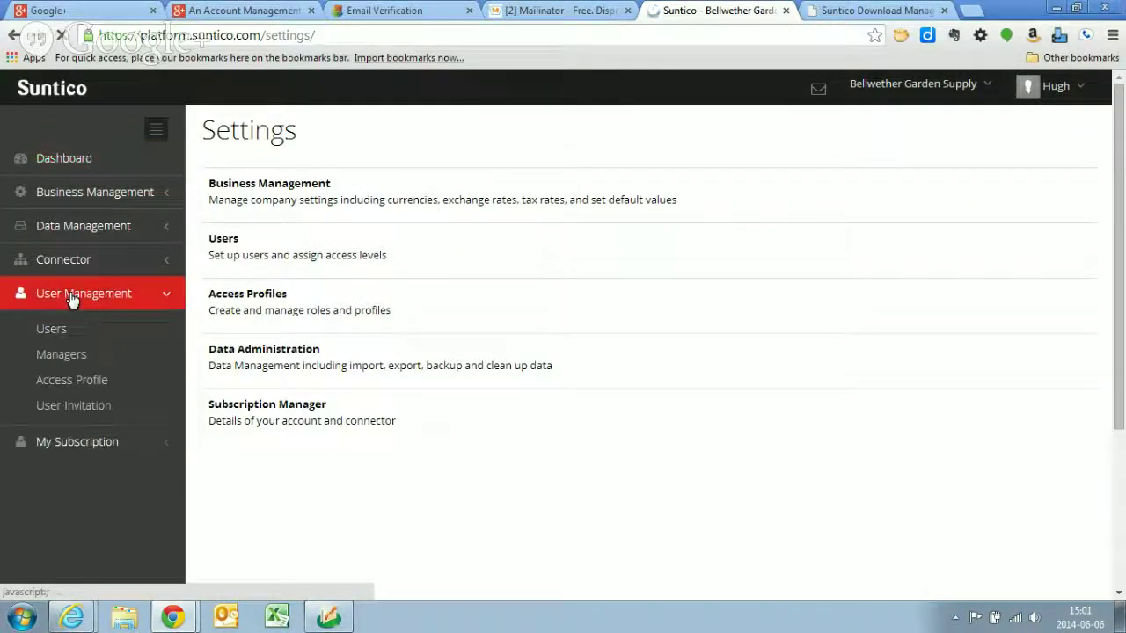
{"action": "left_click", "coordinate": [49, 332]}
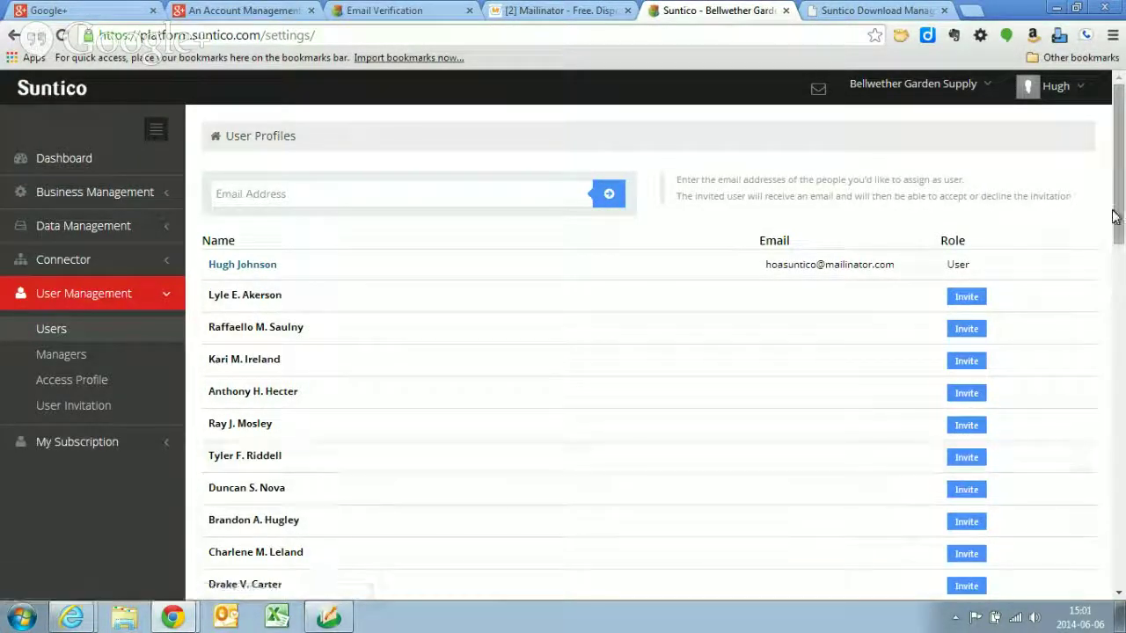
{"action": "left_click_drag", "start_coordinate": [1119, 214], "coordinate": [1110, 167]}
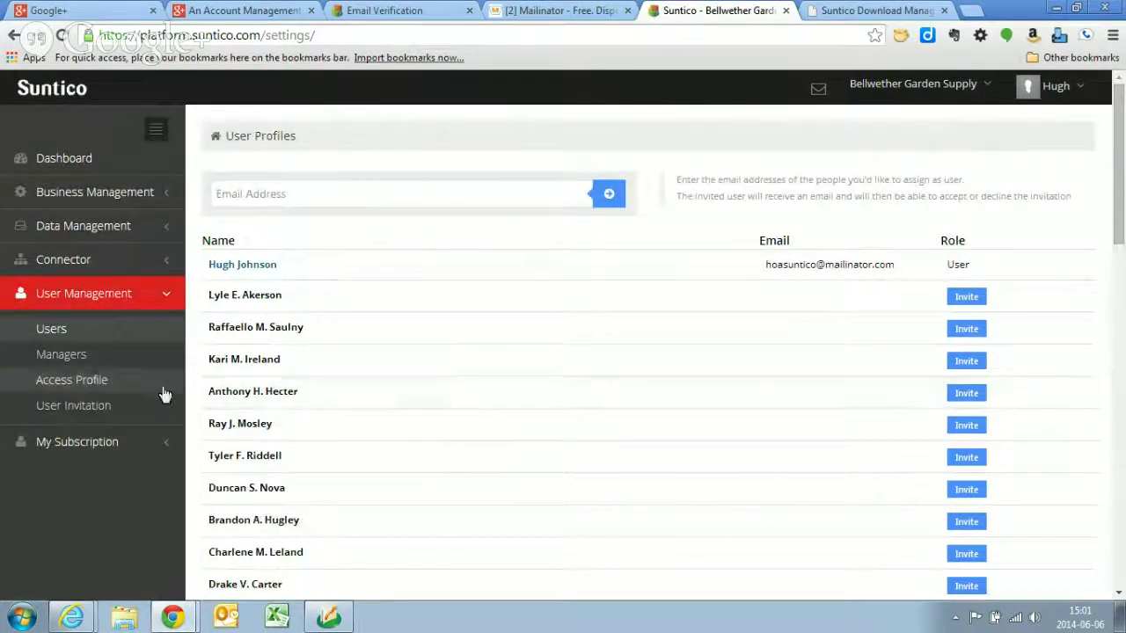
- Review the Access Profiles, then return to the Dashboard now showing 70 contacts
{"action": "left_click", "coordinate": [79, 382]}
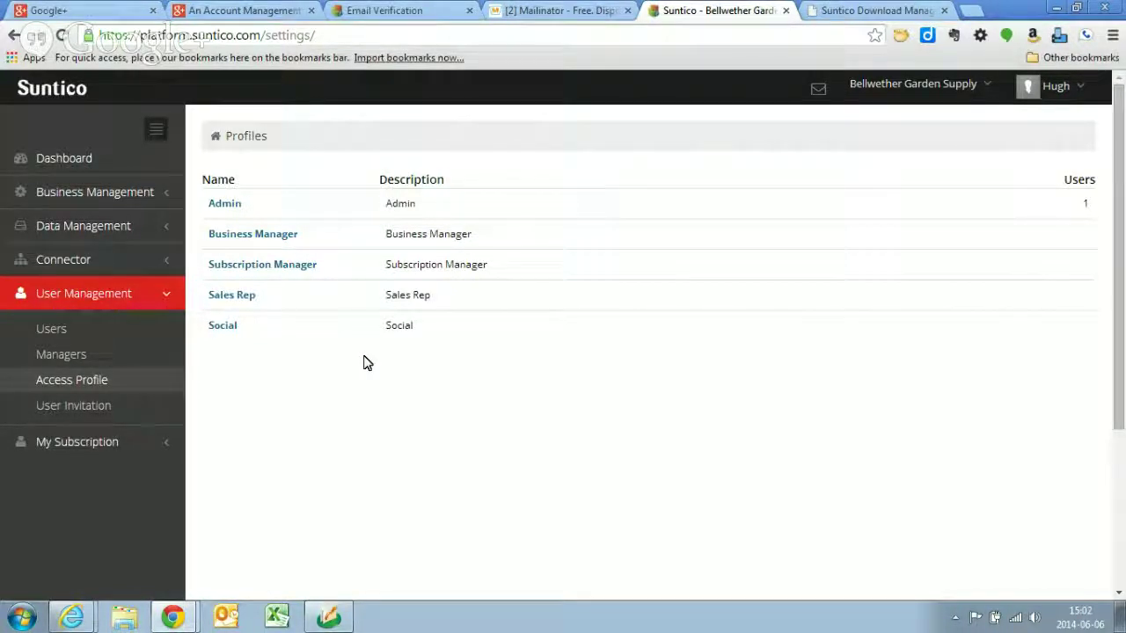
{"action": "left_click", "coordinate": [60, 161]}
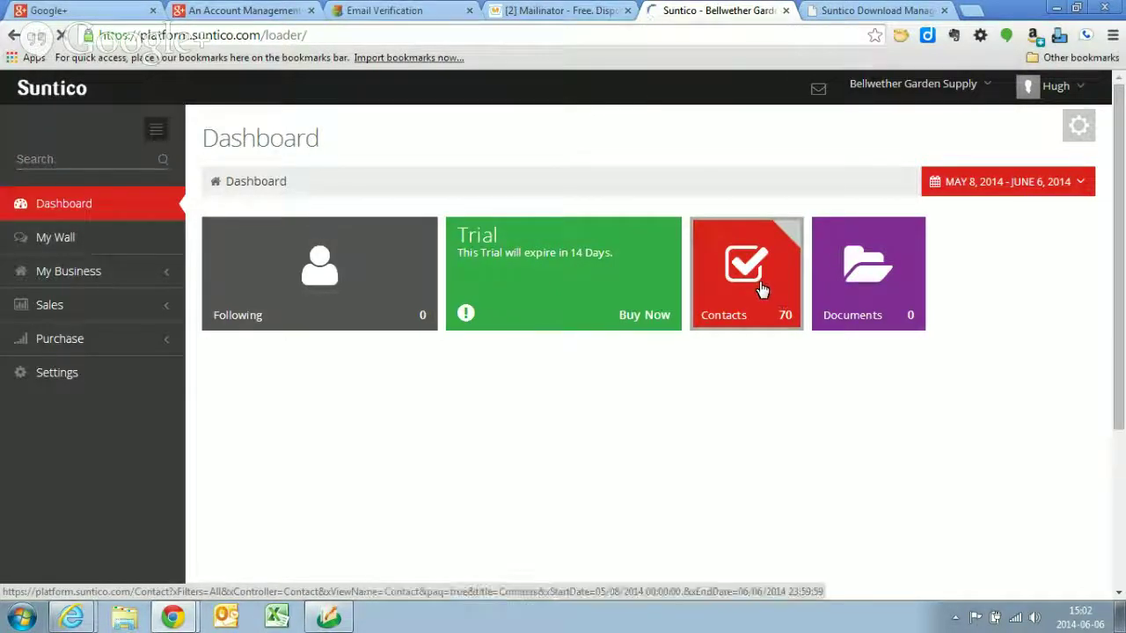
- Open the Accounts list under My Business, showing synced customer references, reps, phones and balances
{"action": "left_click", "coordinate": [762, 290]}
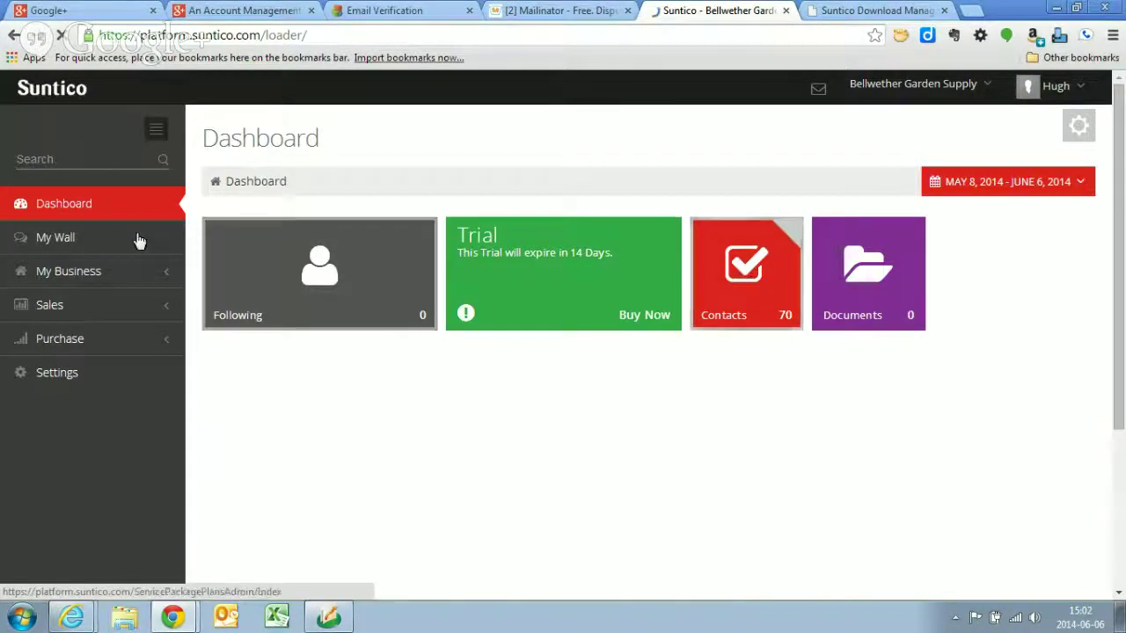
{"action": "left_click", "coordinate": [75, 276]}
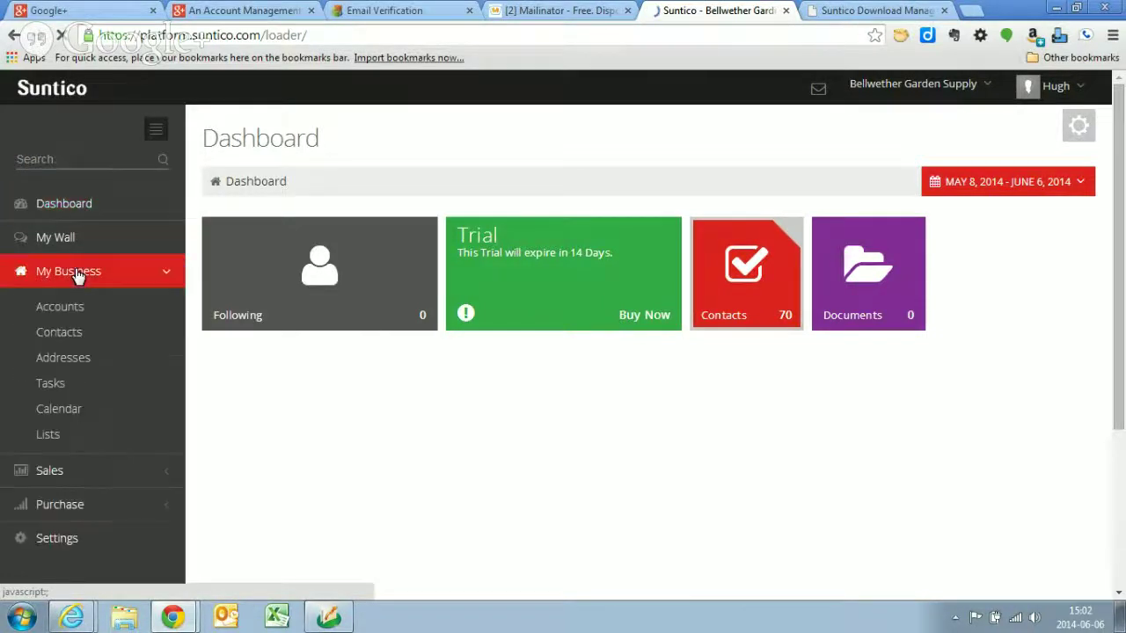
{"action": "left_click", "coordinate": [62, 308]}
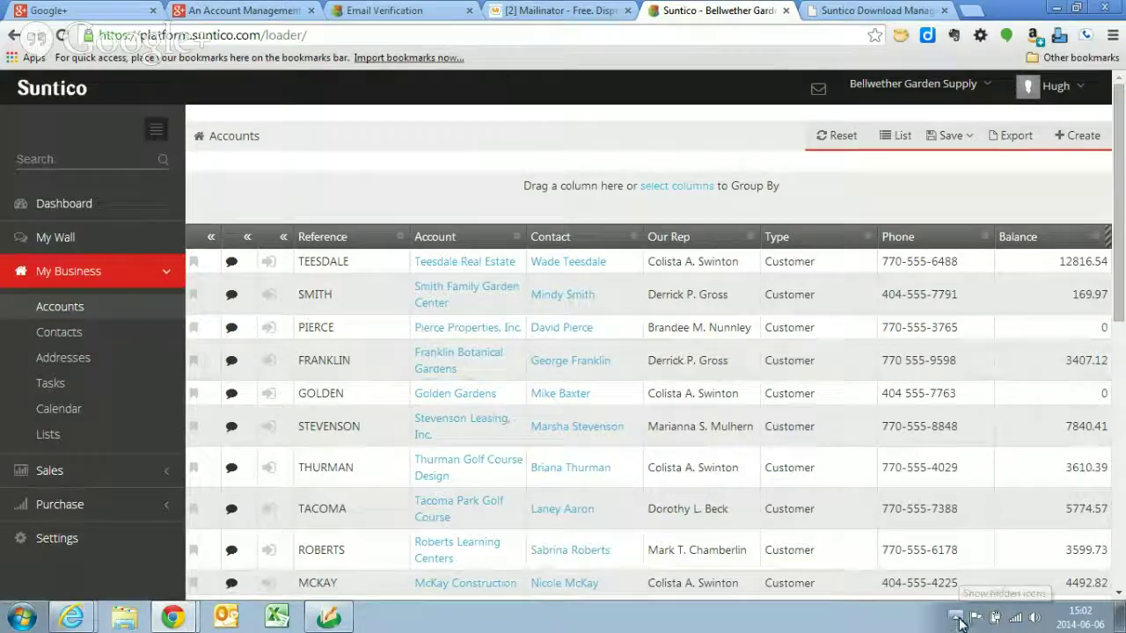
- Check the Suntico Sage 50 Connector from the system tray, then return to the SlideShare presentation
{"action": "left_click", "coordinate": [957, 619]}
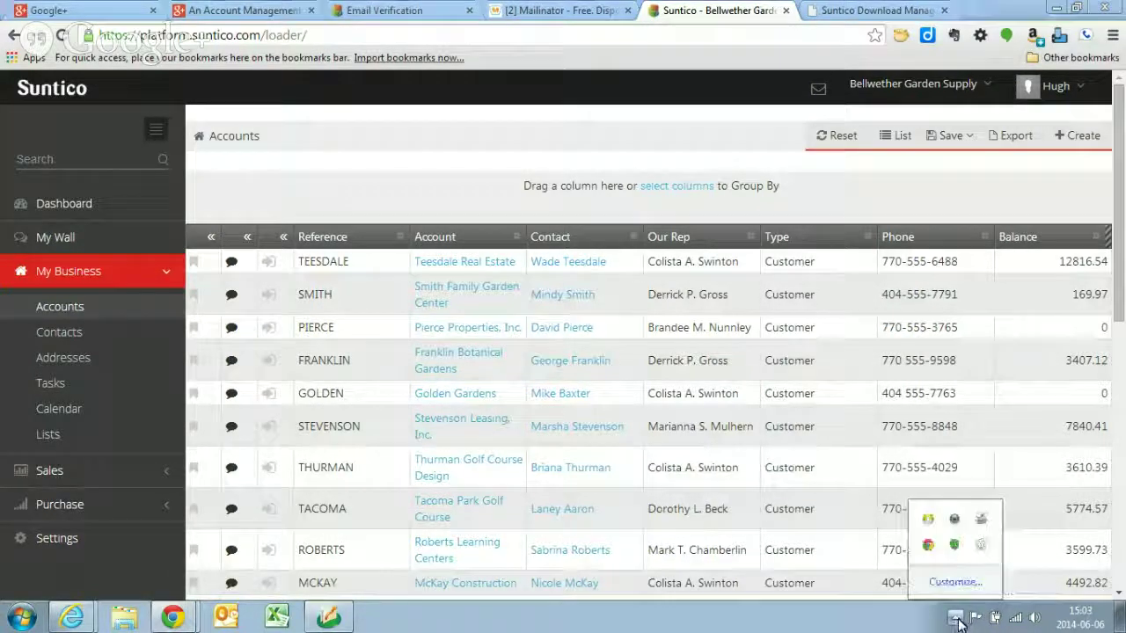
{"action": "left_click", "coordinate": [983, 548]}
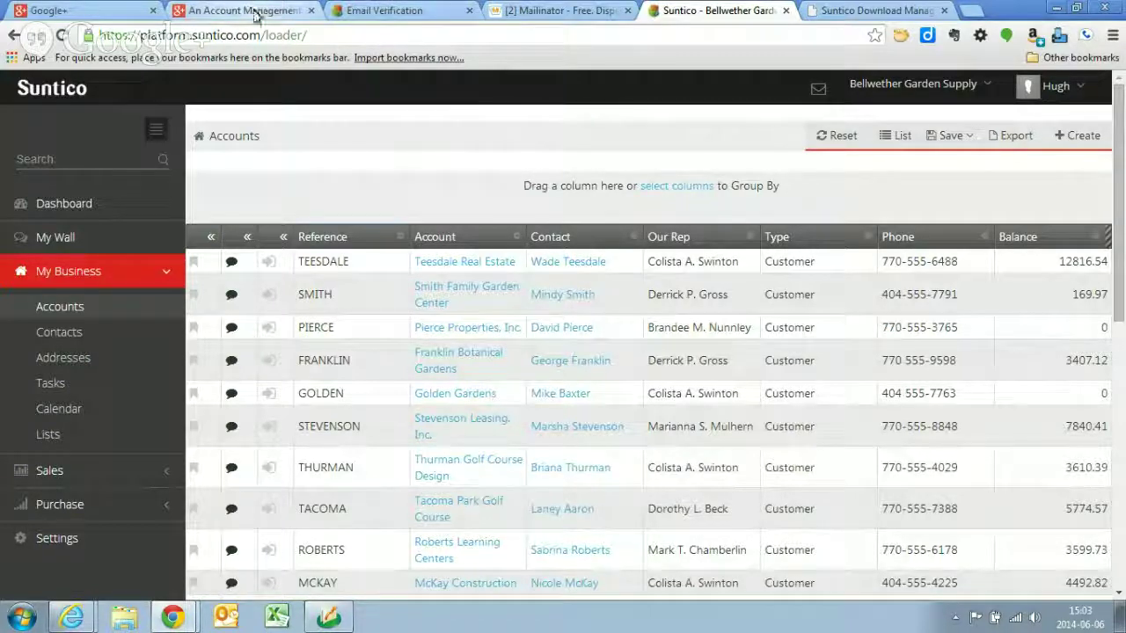
{"action": "left_click", "coordinate": [356, 237]}
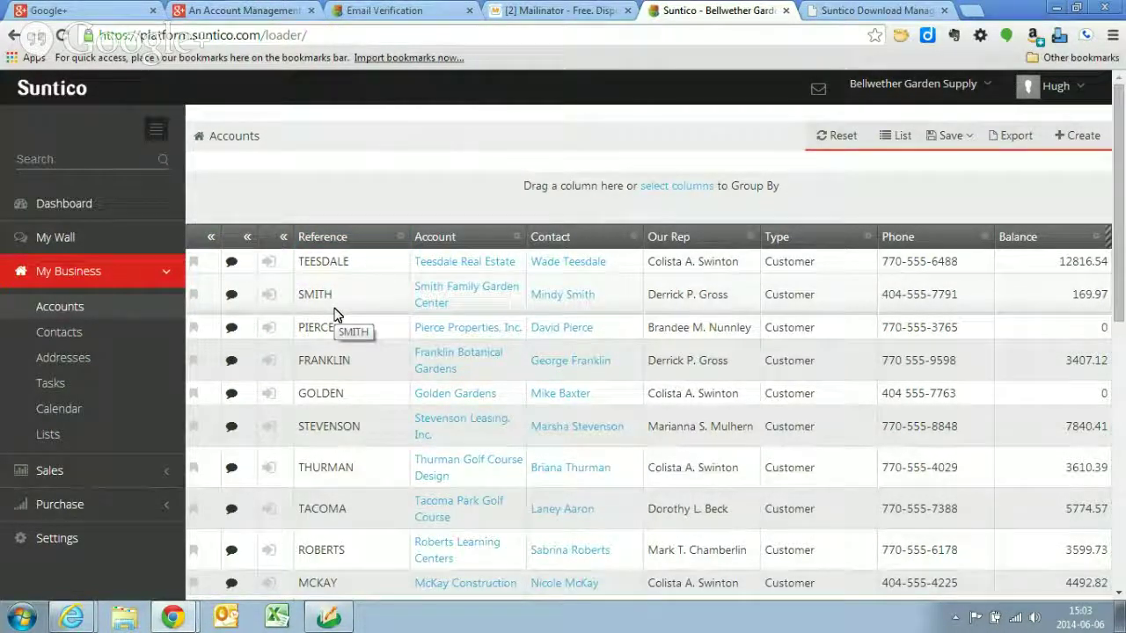
{"action": "key", "text": "alt+Tab"}
{"action": "key", "text": "alt+Tab"}
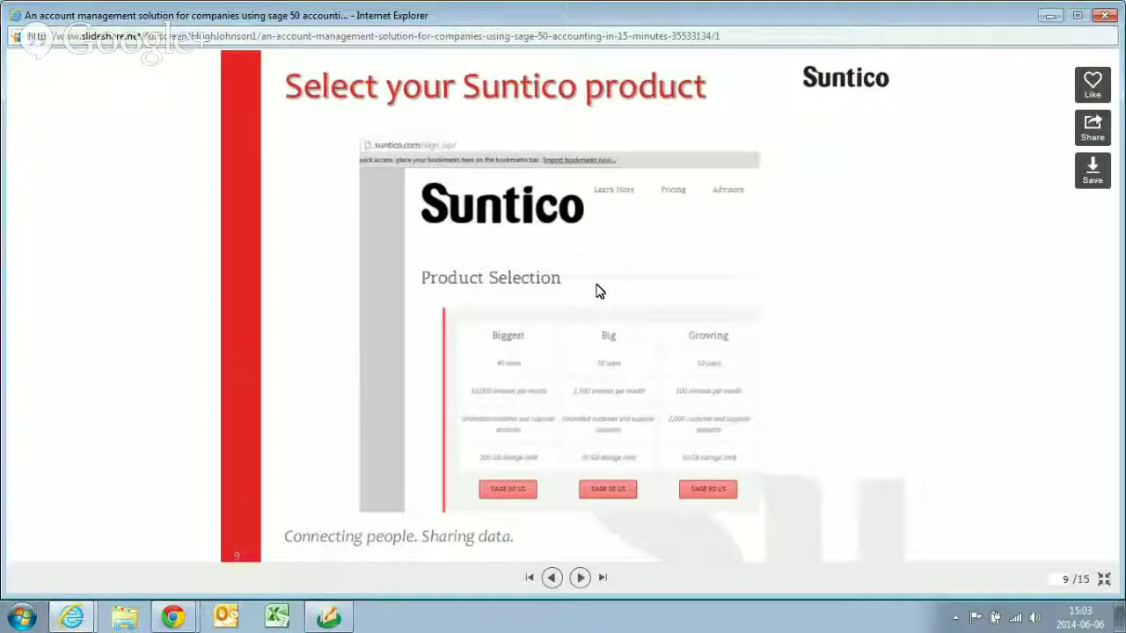
- Advance the deck four slides, from slide 9 to slide 13, 'And away you go....'
{"action": "left_click", "coordinate": [578, 577]}
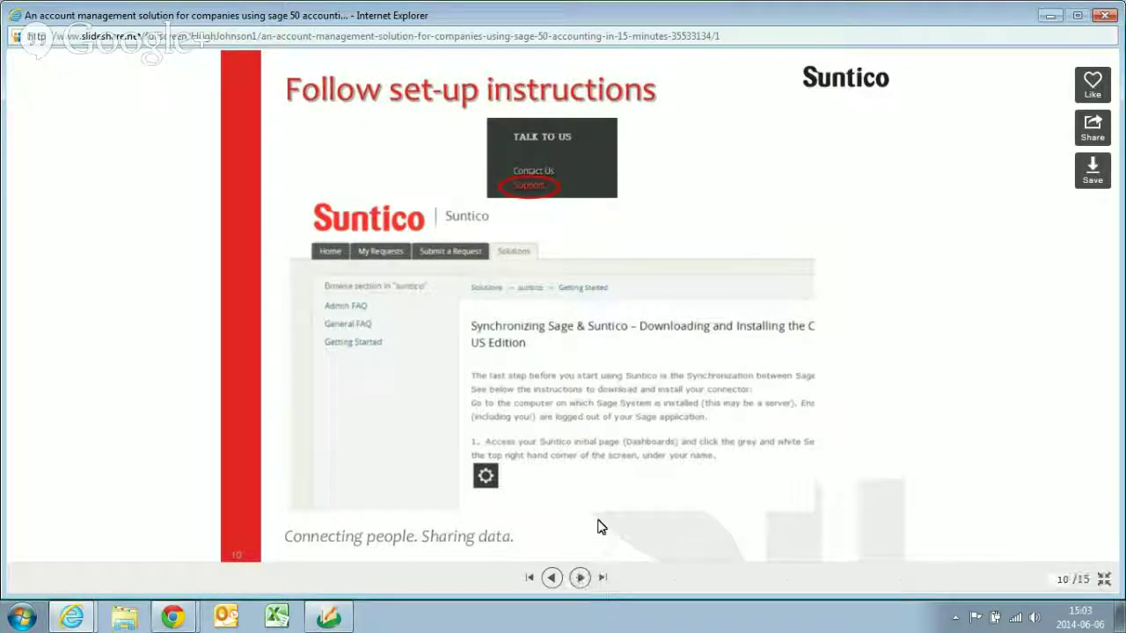
{"action": "left_click", "coordinate": [581, 578]}
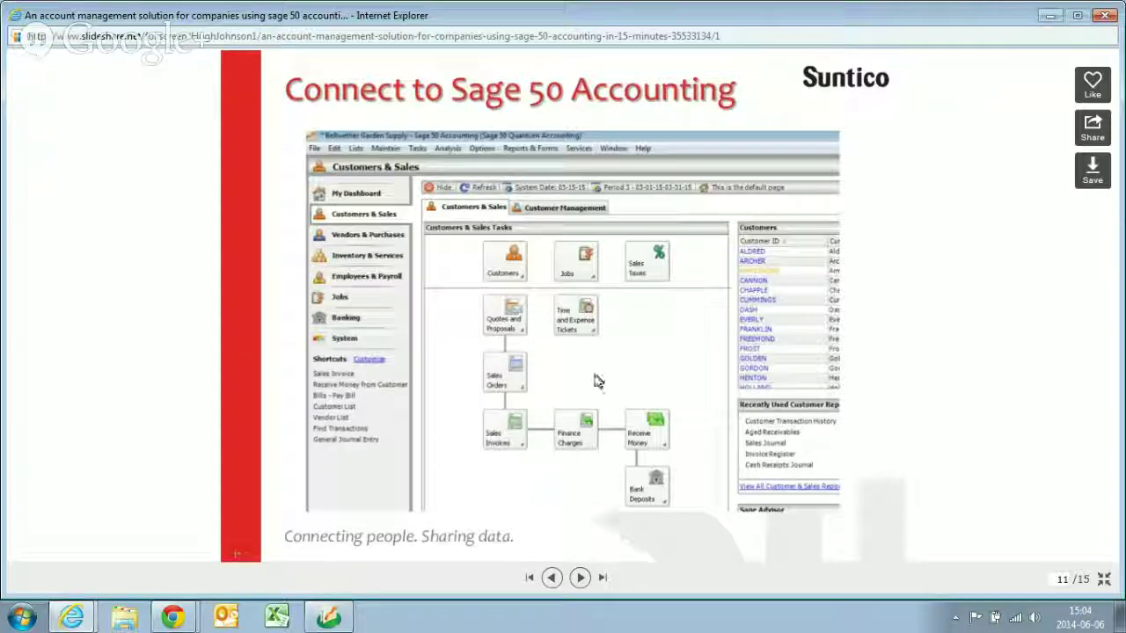
{"action": "left_click", "coordinate": [580, 578]}
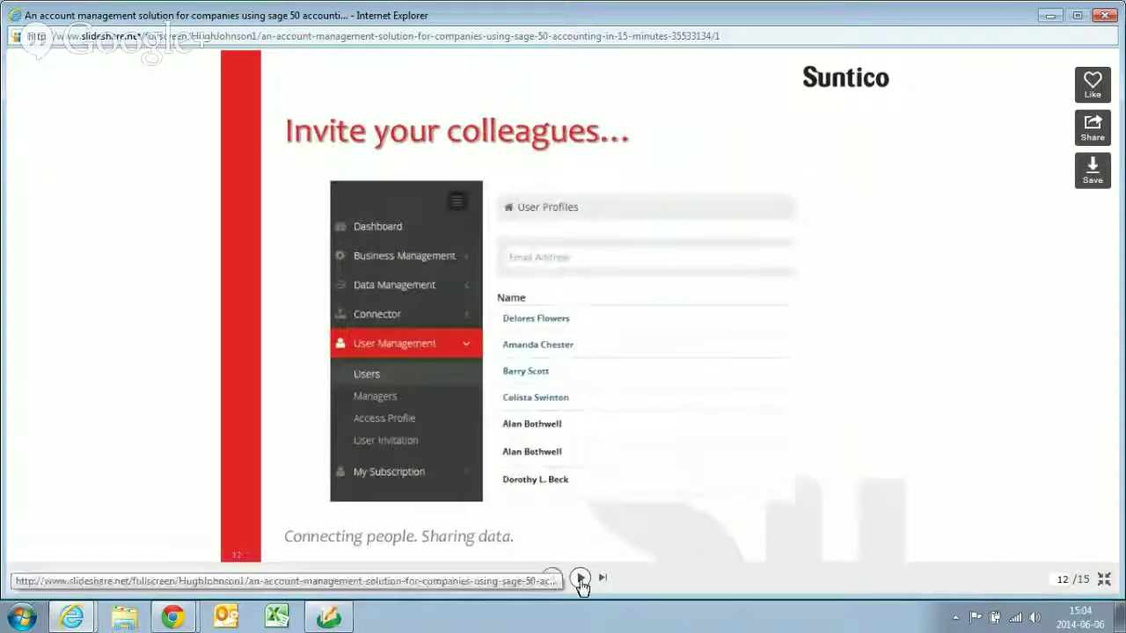
{"action": "left_click", "coordinate": [579, 580]}
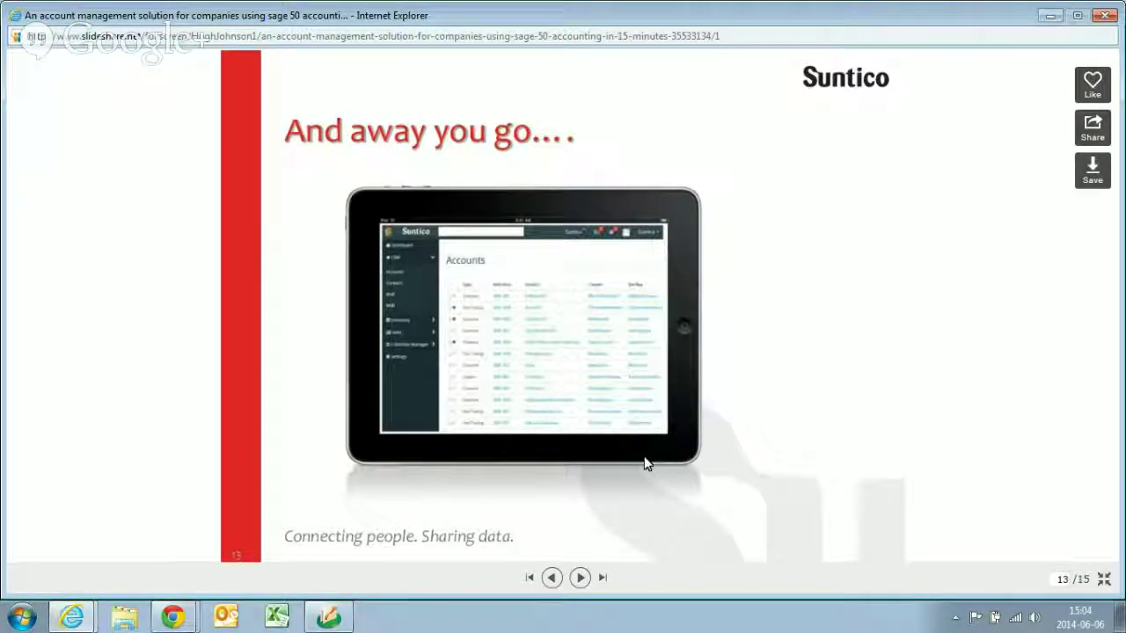
- Advance through slides 14 and 15, then bring Suntico's Accounts page back to front
{"action": "left_click", "coordinate": [580, 578]}
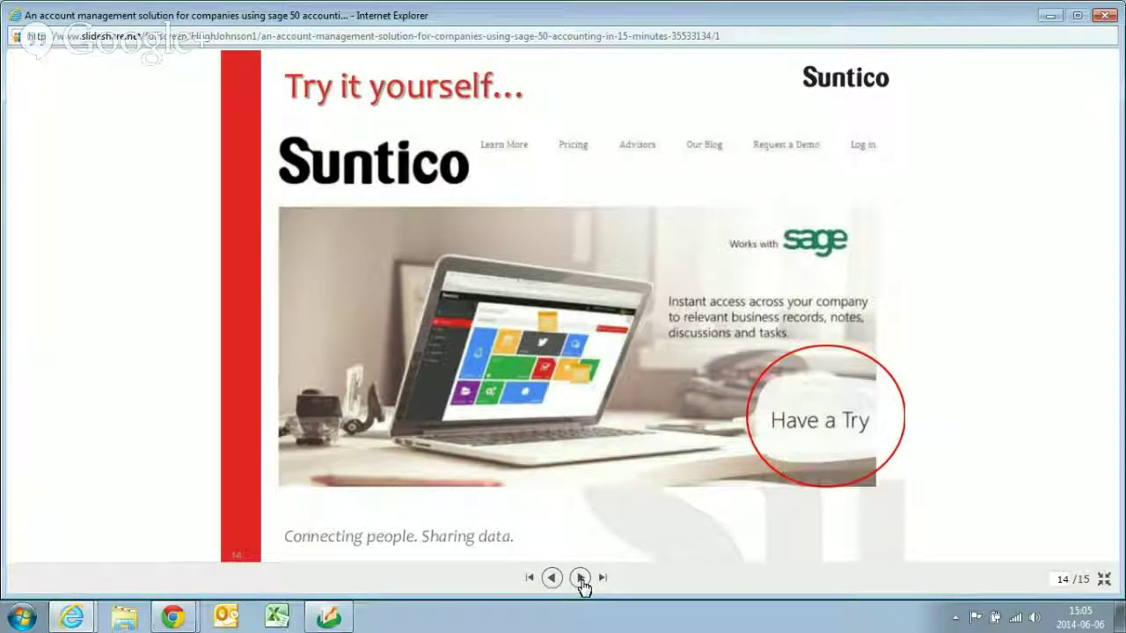
{"action": "left_click", "coordinate": [581, 583]}
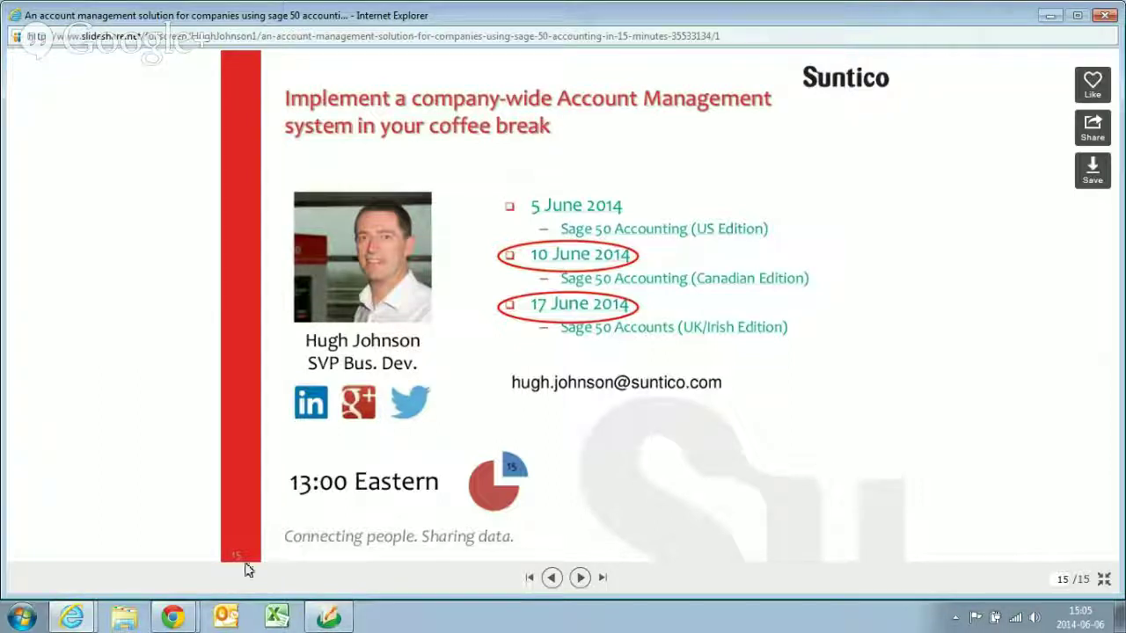
{"action": "mouse_move", "coordinate": [186, 620]}
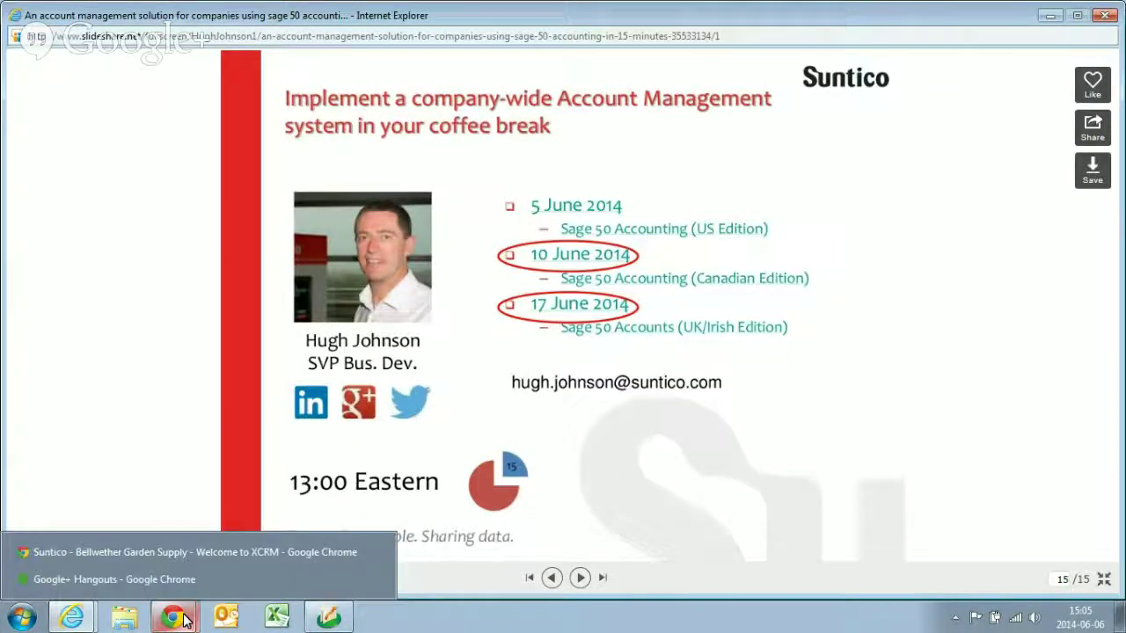
{"action": "left_click", "coordinate": [199, 555]}
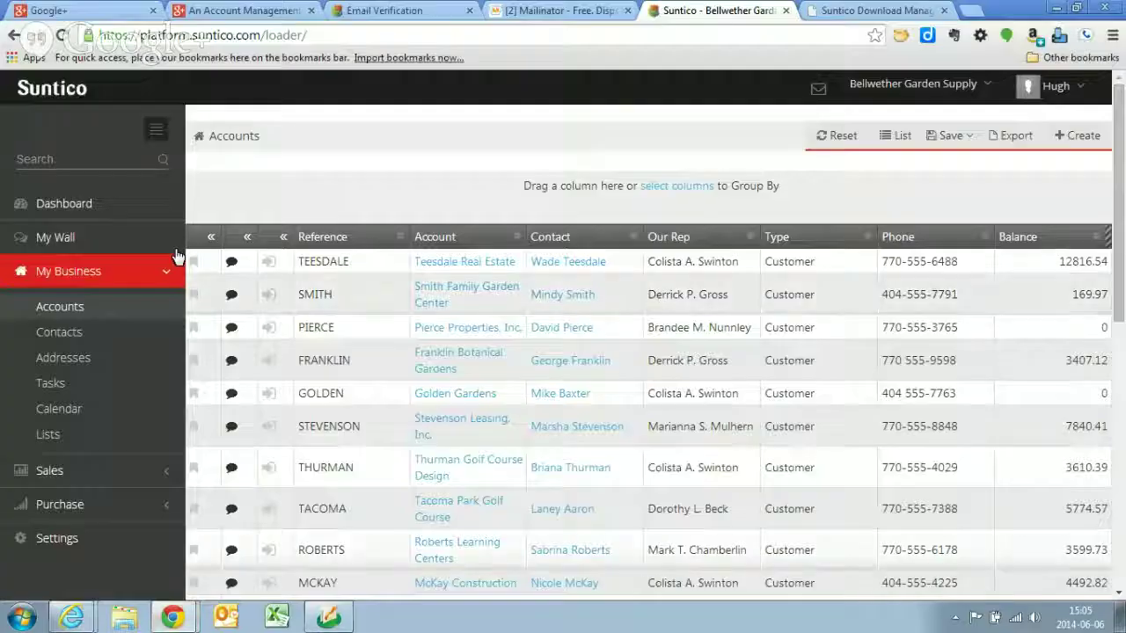
- Expand Sales, pass through Sales Accounts, and open Sales Invoices, which shows 0 records
{"action": "left_click", "coordinate": [67, 473]}
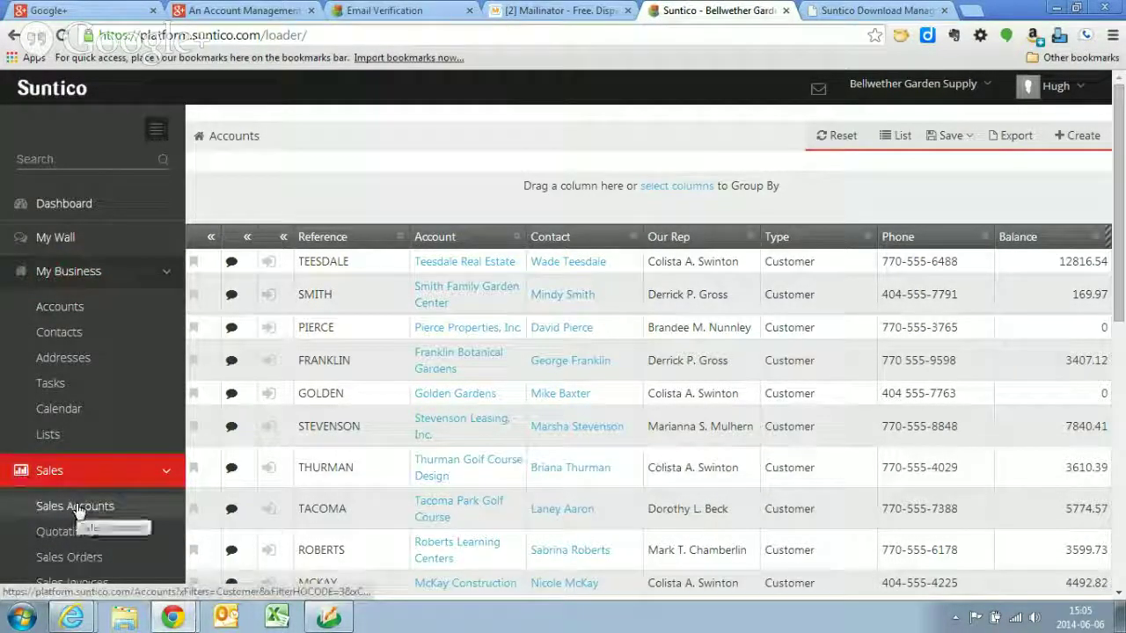
{"action": "left_click", "coordinate": [80, 507]}
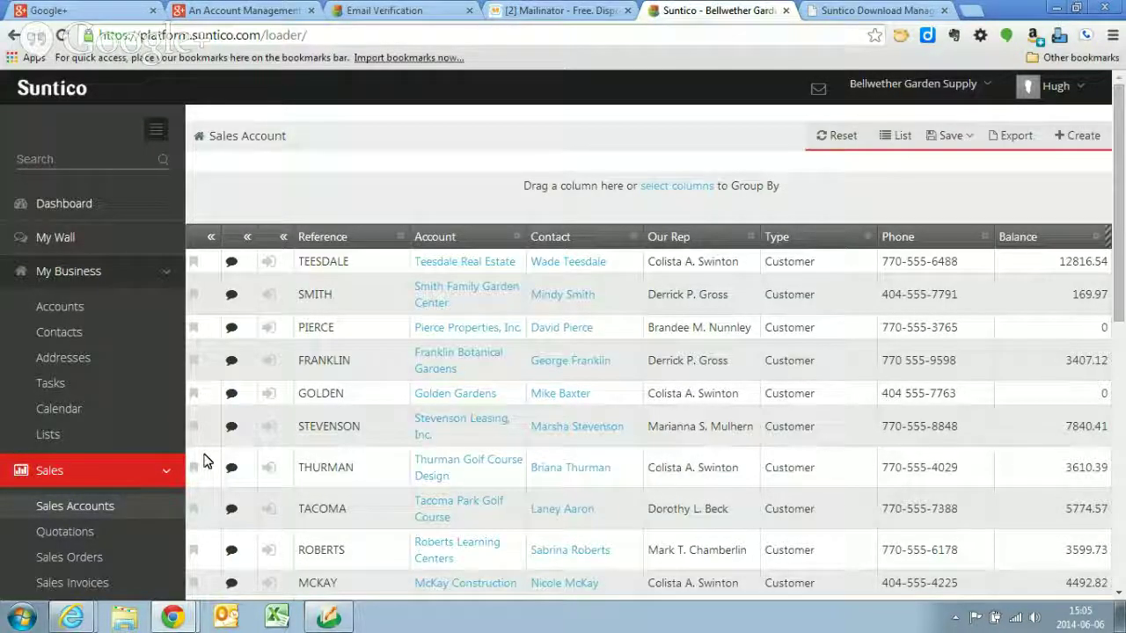
{"action": "scroll", "coordinate": [80, 552], "scroll_direction": "down", "scroll_amount": 2}
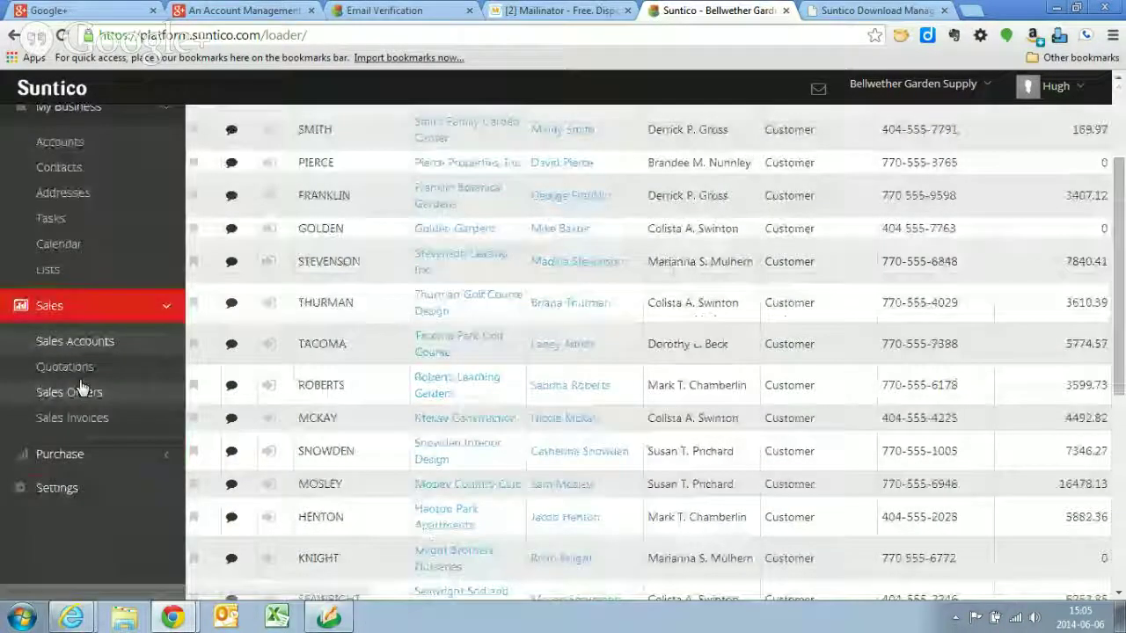
{"action": "left_click", "coordinate": [74, 419]}
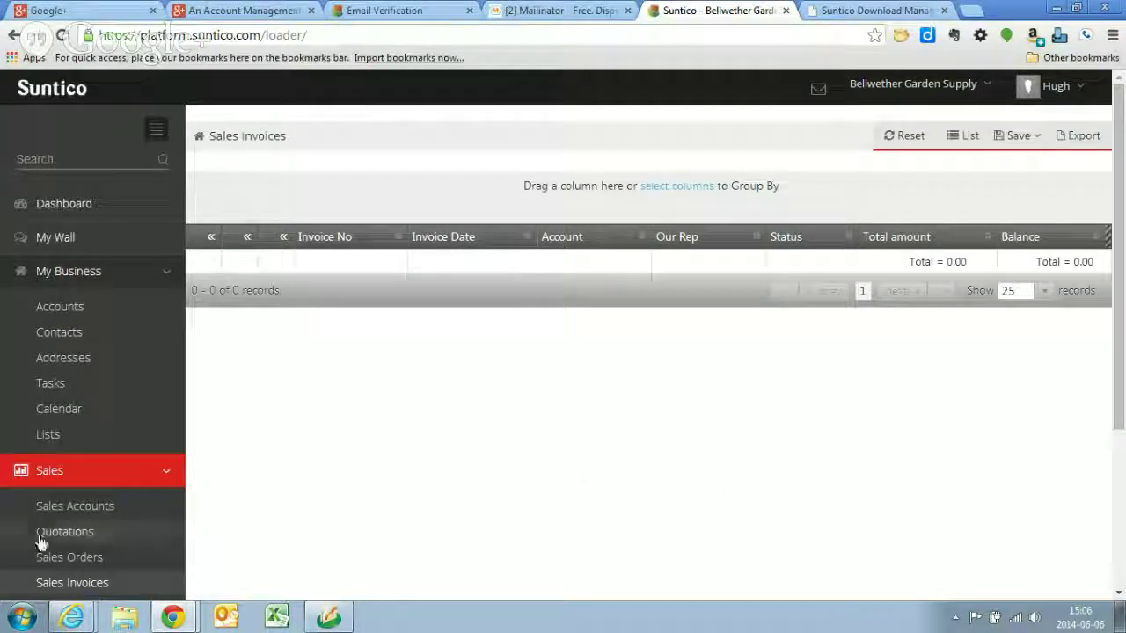
- Check the empty Quotations and Sales Orders lists, then reveal the hidden system-tray icons
{"action": "left_click", "coordinate": [68, 531]}
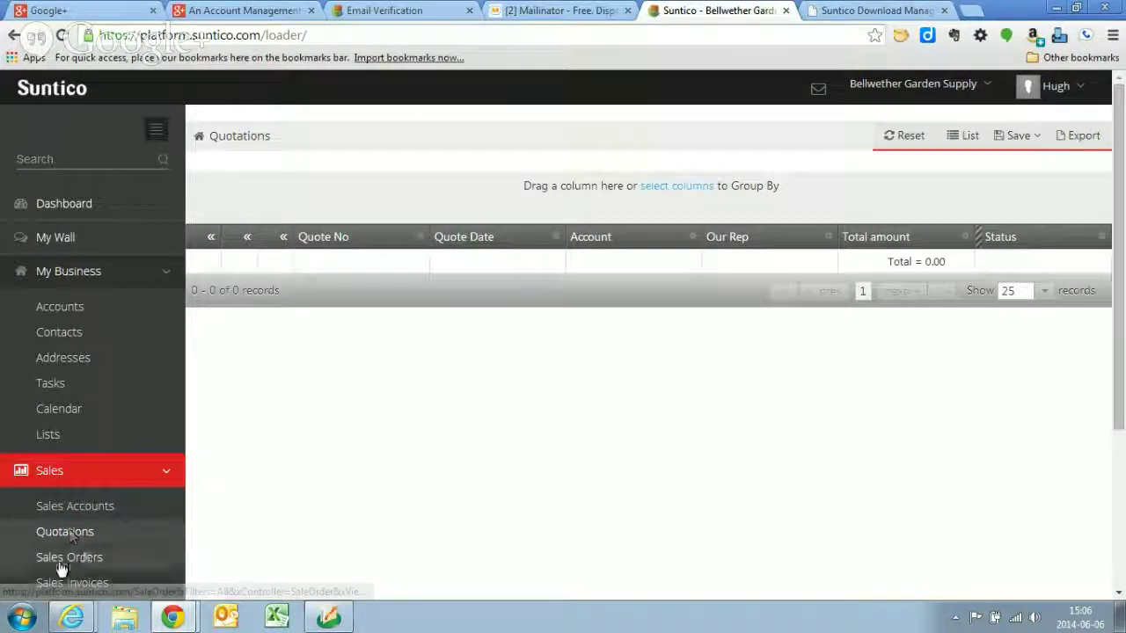
{"action": "left_click", "coordinate": [82, 554]}
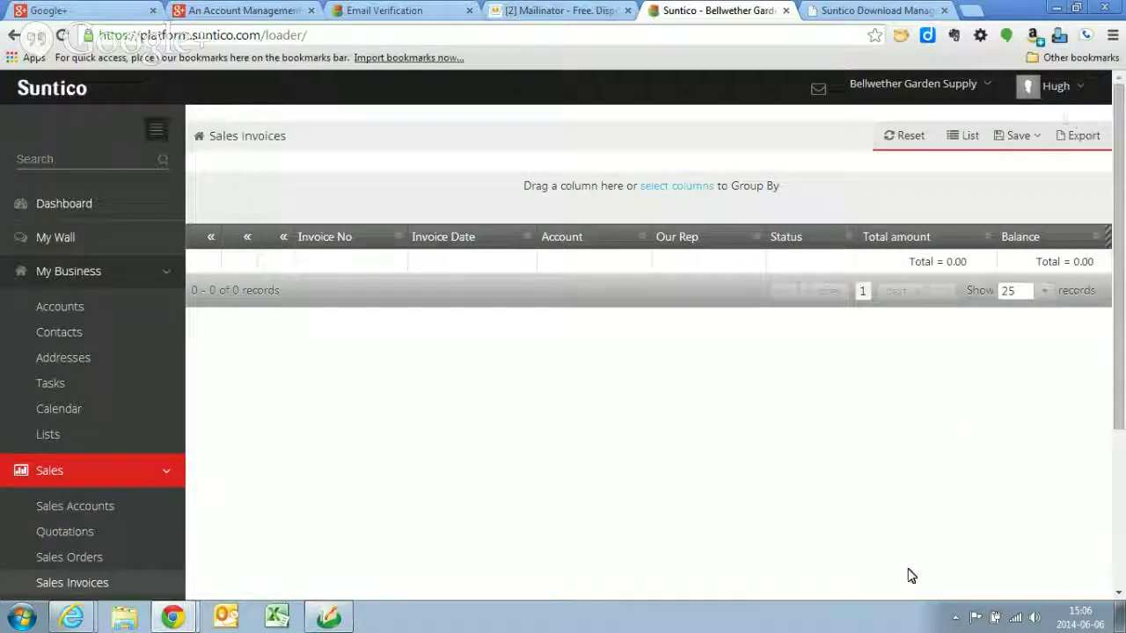
{"action": "left_click", "coordinate": [955, 617]}
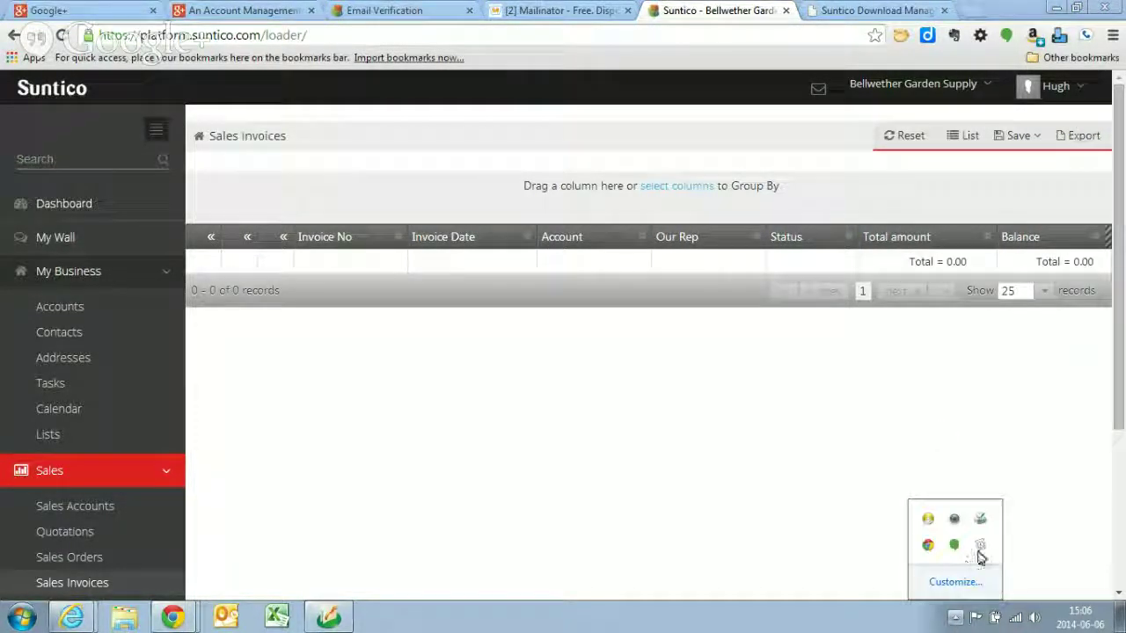
- Sync via the Suntico connector, view Quotations (eight totalling 2237.74), then open Sales Orders
{"action": "left_click", "coordinate": [981, 549]}
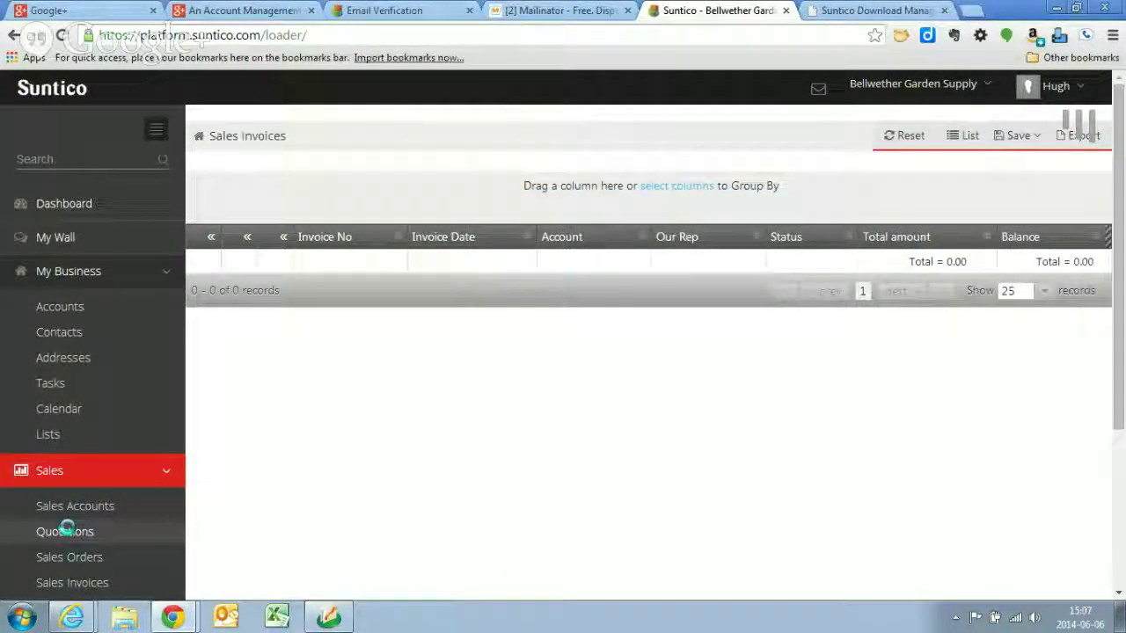
{"action": "left_click", "coordinate": [67, 531]}
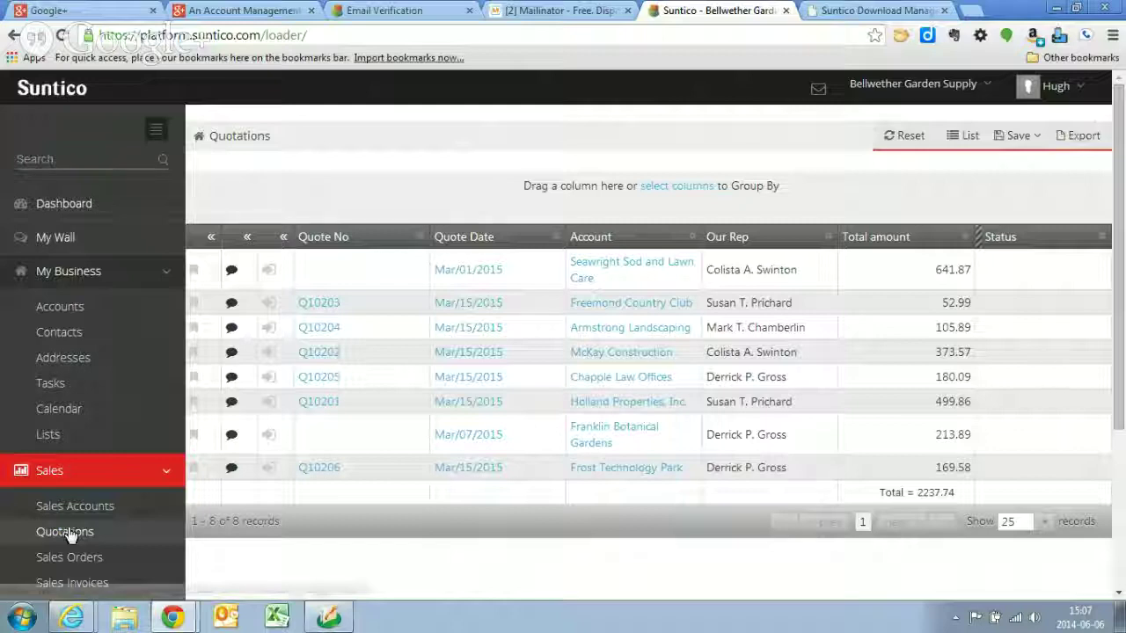
{"action": "scroll", "coordinate": [291, 493], "scroll_direction": "down", "scroll_amount": 2}
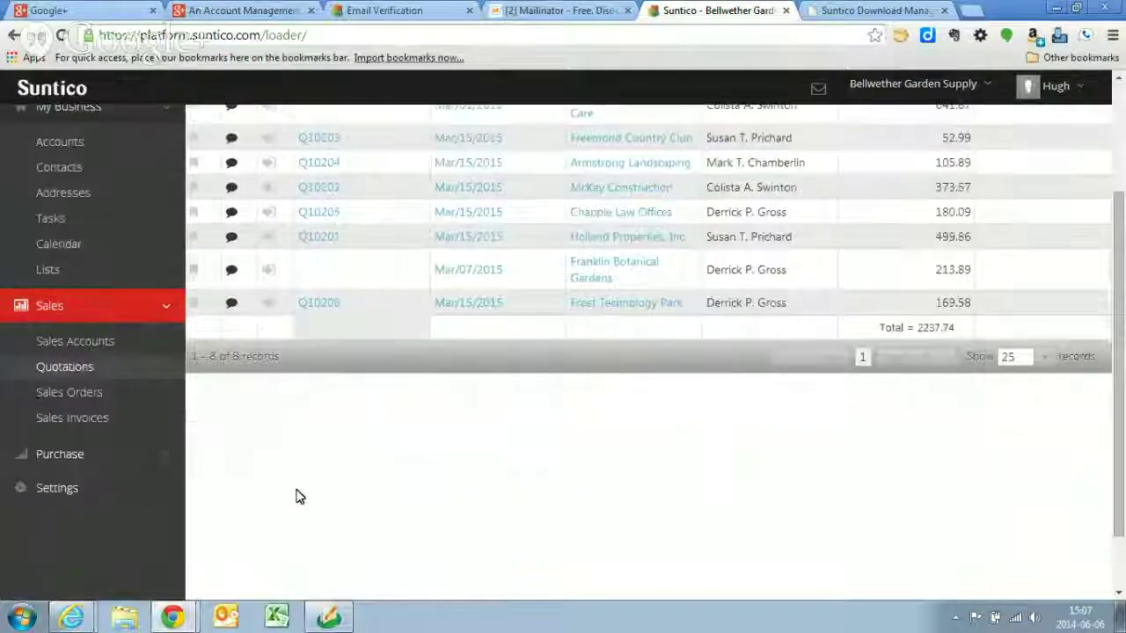
{"action": "left_click", "coordinate": [61, 395]}
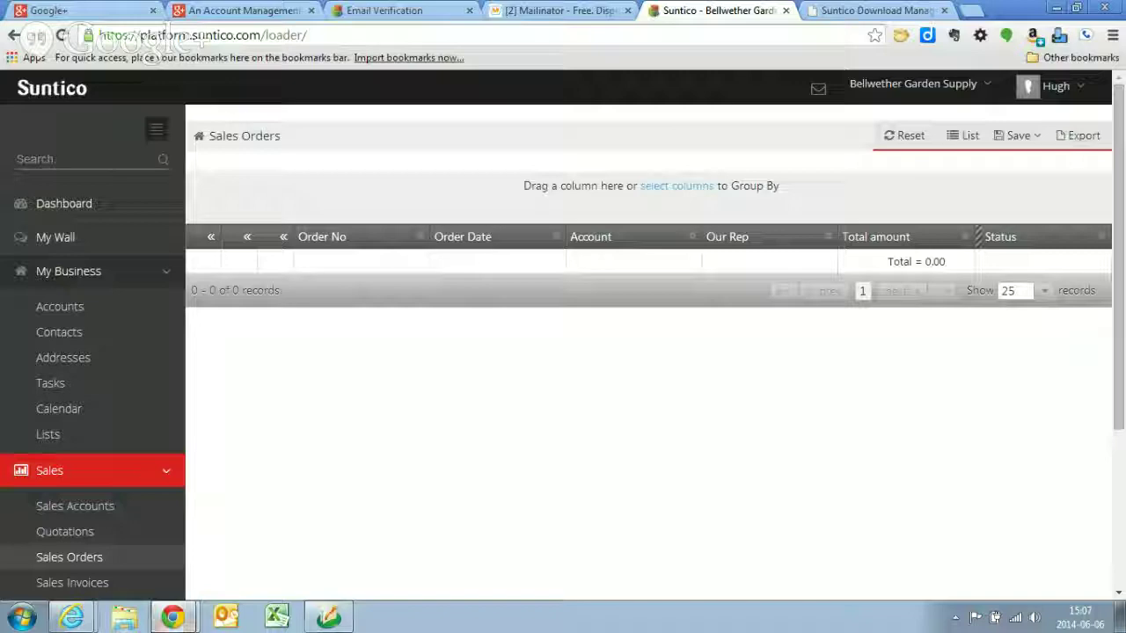
- Leave the empty Sales Orders list (0 records) to head for the Google+ Hangouts window
{"action": "mouse_move", "coordinate": [174, 619]}
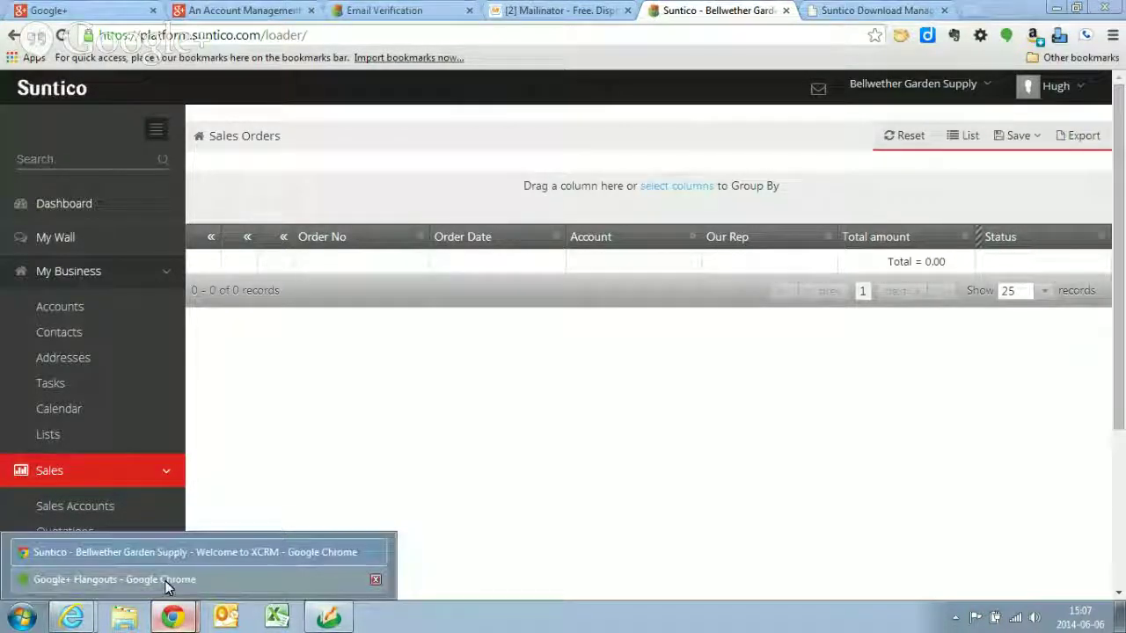